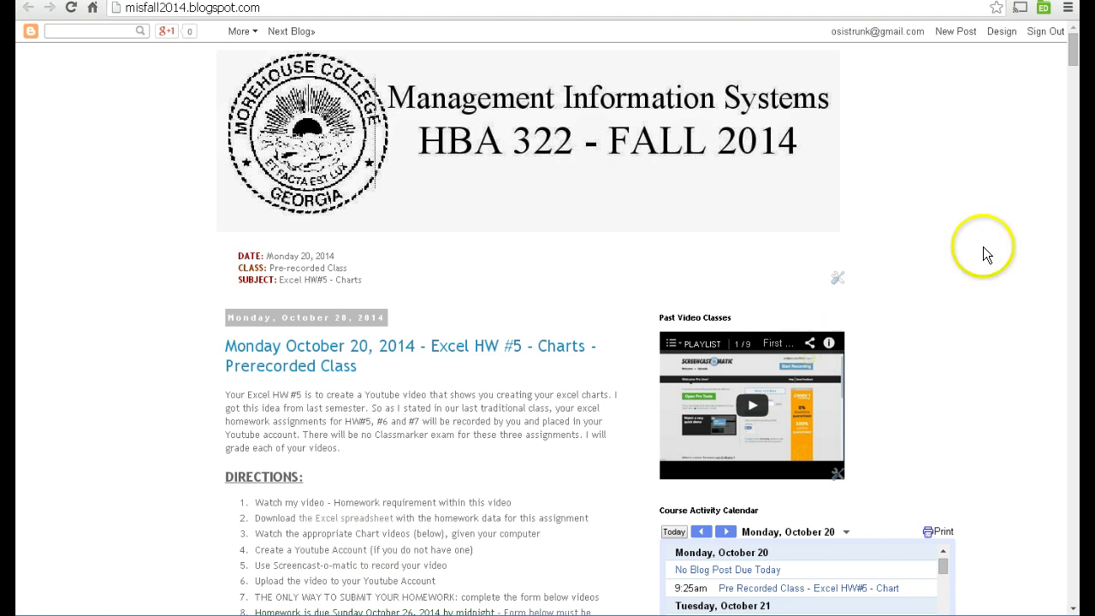
# Step: Review the Excel HW #5 directions in the blog post and look over the chart videos below them
pyautogui.moveTo(1073, 54); pyautogui.dragTo(1073, 64)
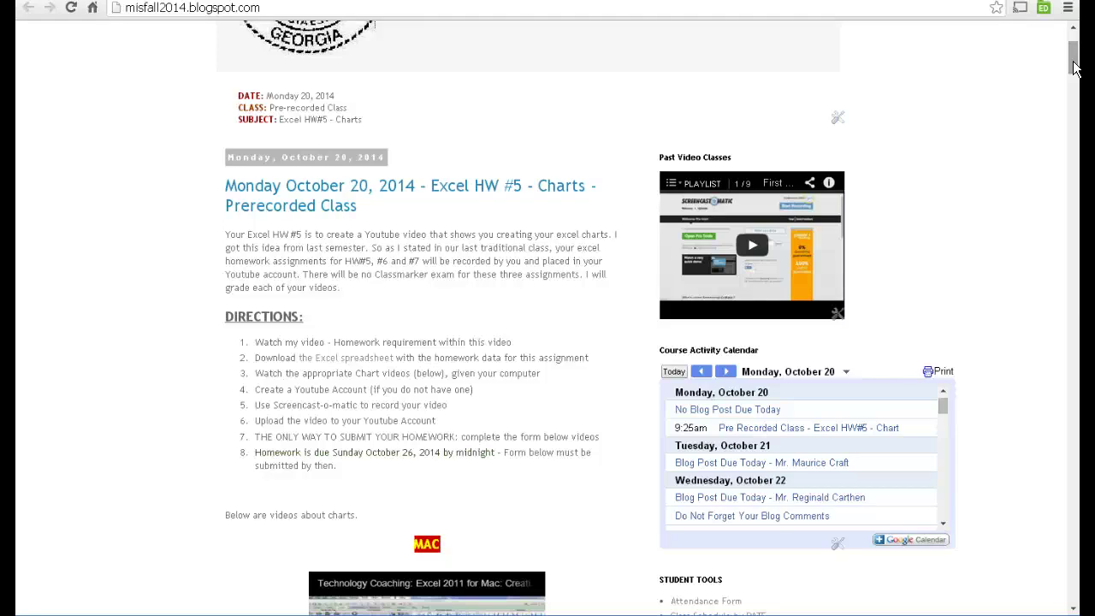
pyautogui.click(1074, 61)
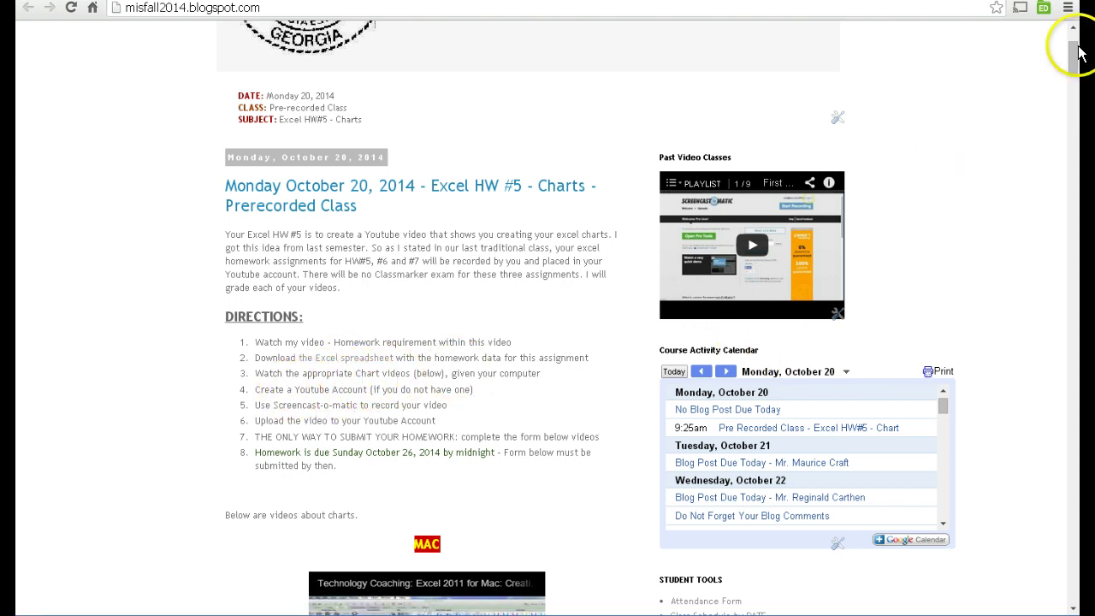
pyautogui.moveTo(1075, 50); pyautogui.dragTo(1075, 116)
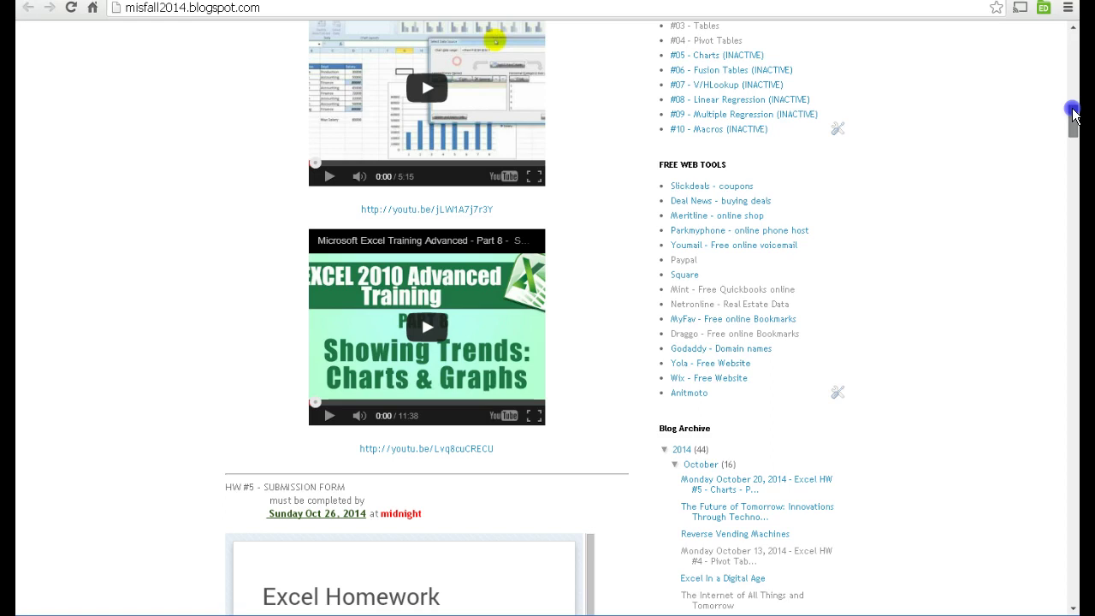
pyautogui.click(1074, 61)
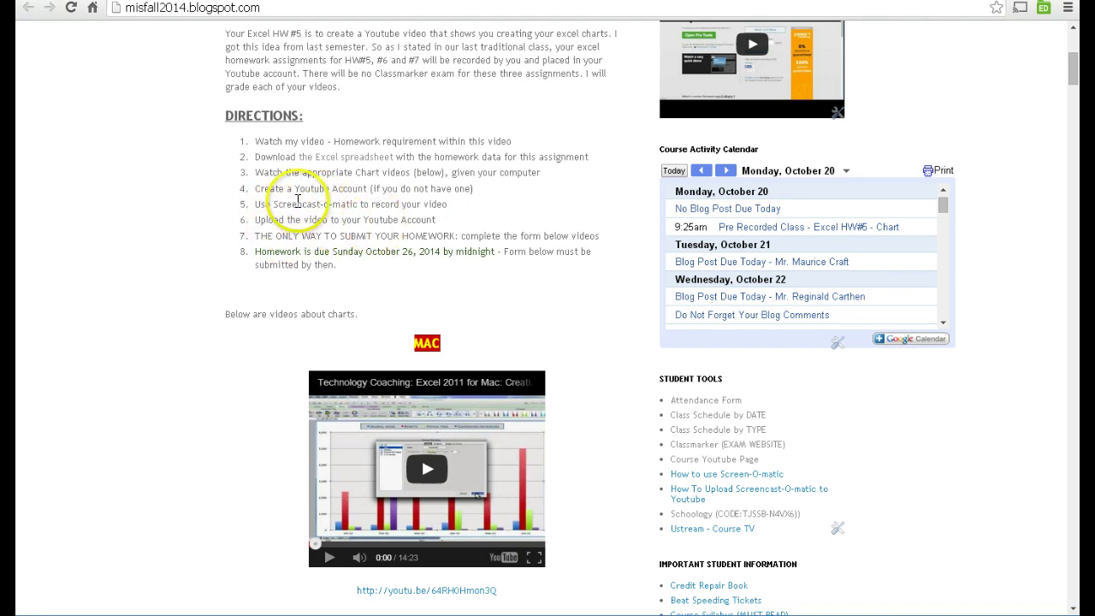
pyautogui.hotkey('ctrl', 'Tab')
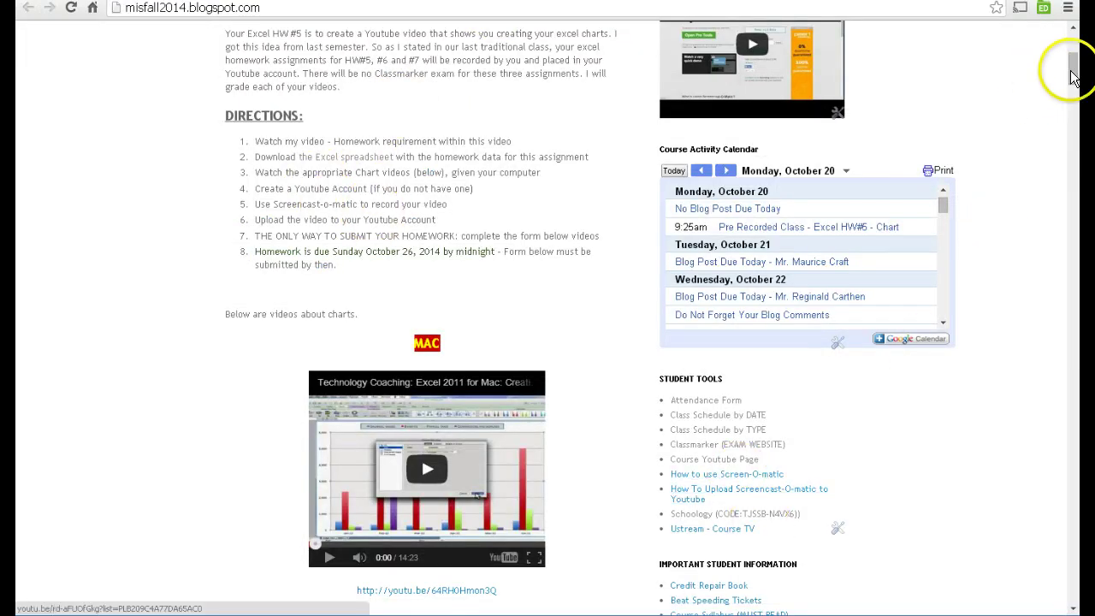
# Step: Look over the Windows chart videos and the course tool links for using Screencast-O-Matic and uploading videos to YouTube
pyautogui.click(1076, 116)
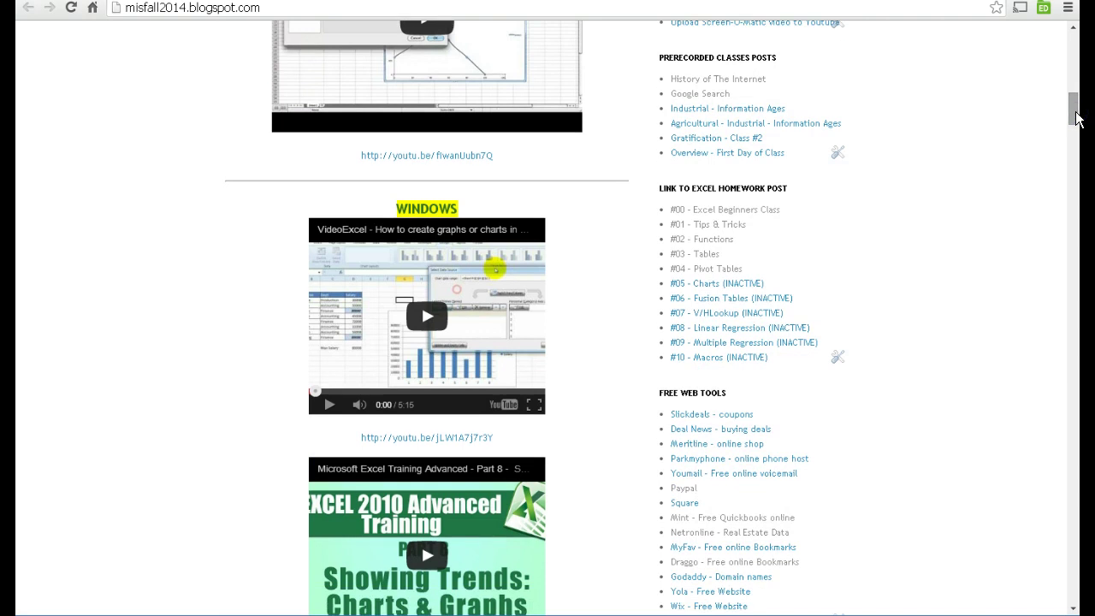
pyautogui.click(1076, 120)
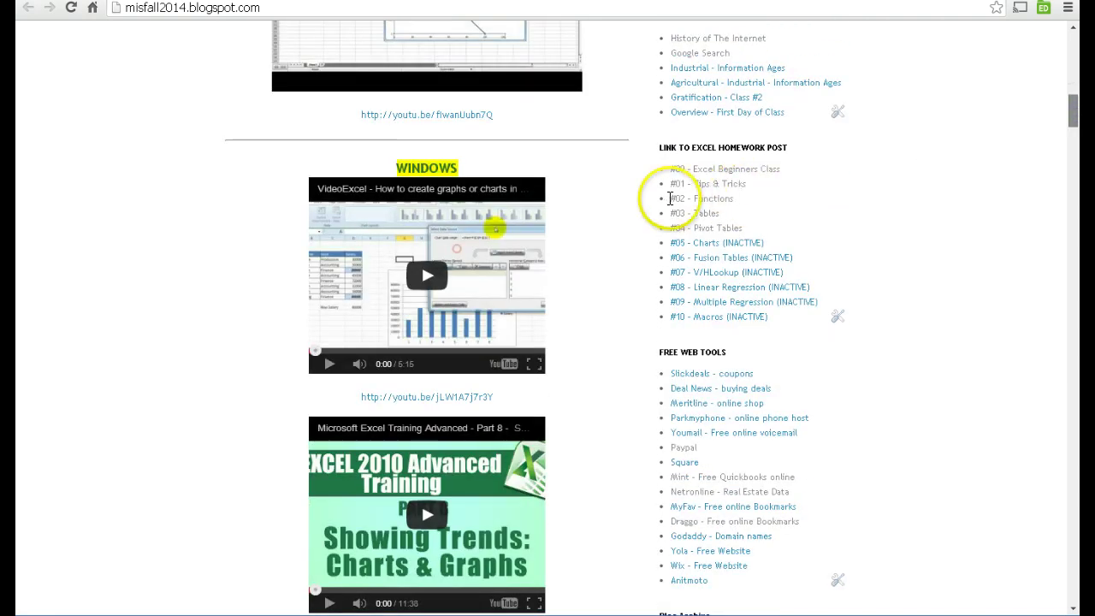
pyautogui.scroll(3, 664, 214)
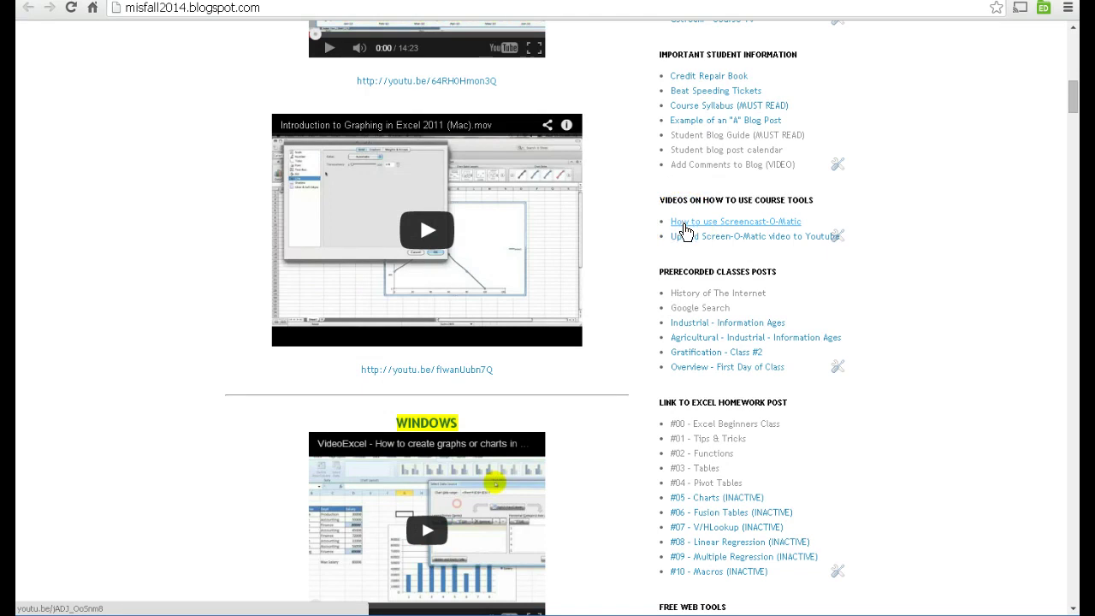
pyautogui.click(686, 225)
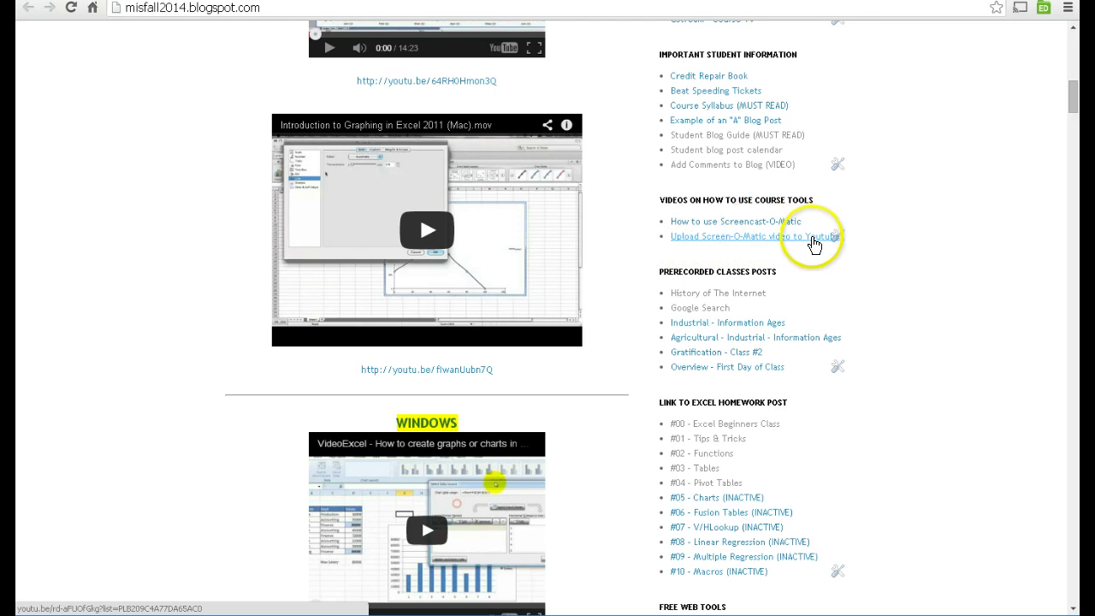
pyautogui.moveTo(1076, 96); pyautogui.dragTo(1075, 45)
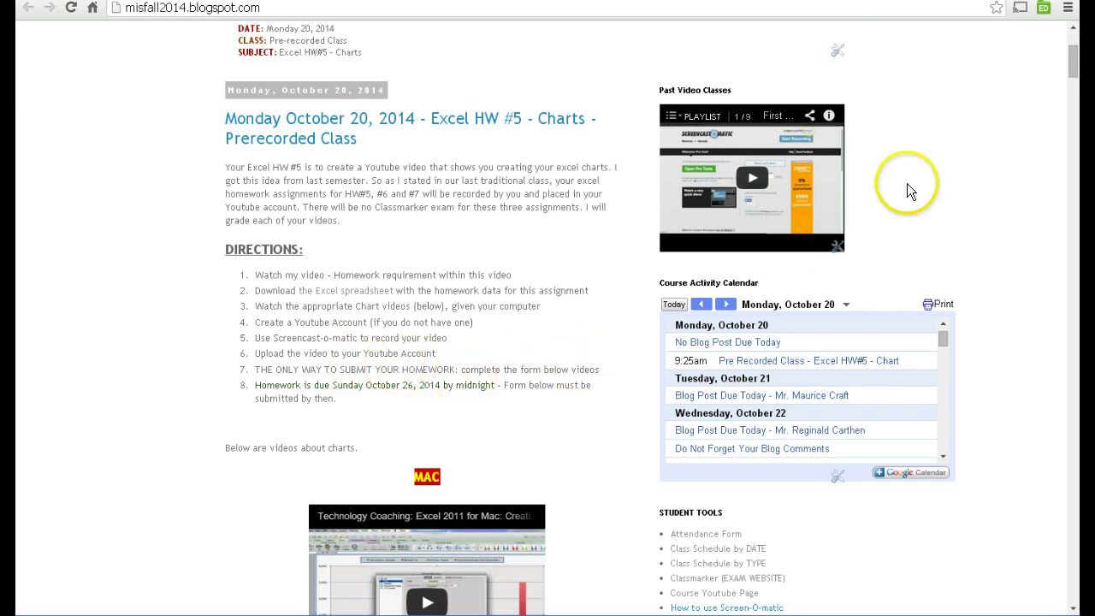
# Step: Examine the HW #5 submission form's required fields, including the choices offered for Excel Homework
pyautogui.moveTo(1068, 72); pyautogui.dragTo(1072, 154)
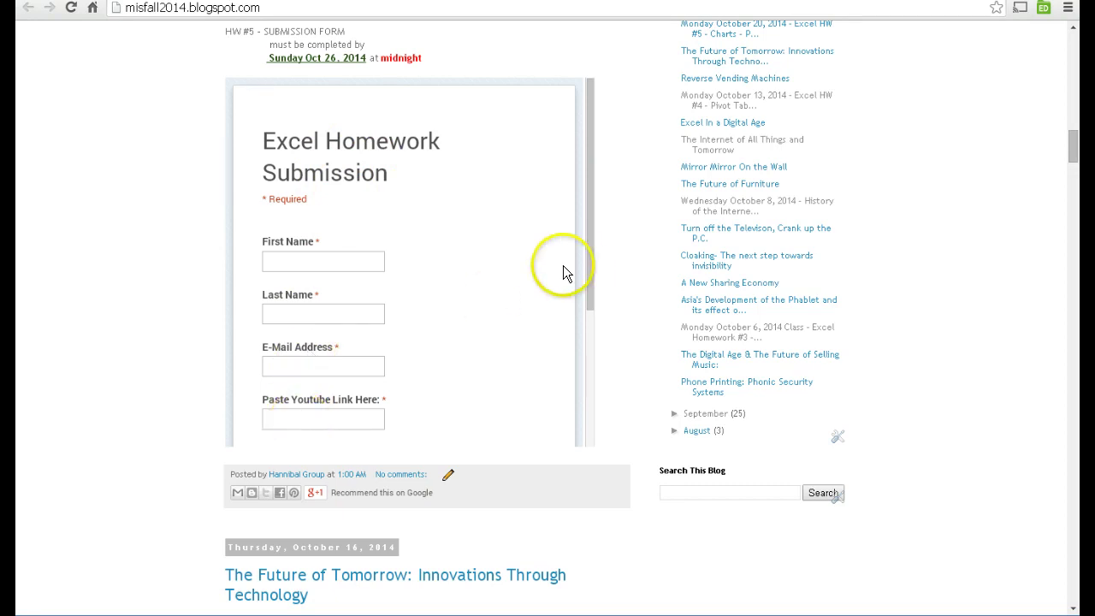
pyautogui.scroll(-1, 587, 334)
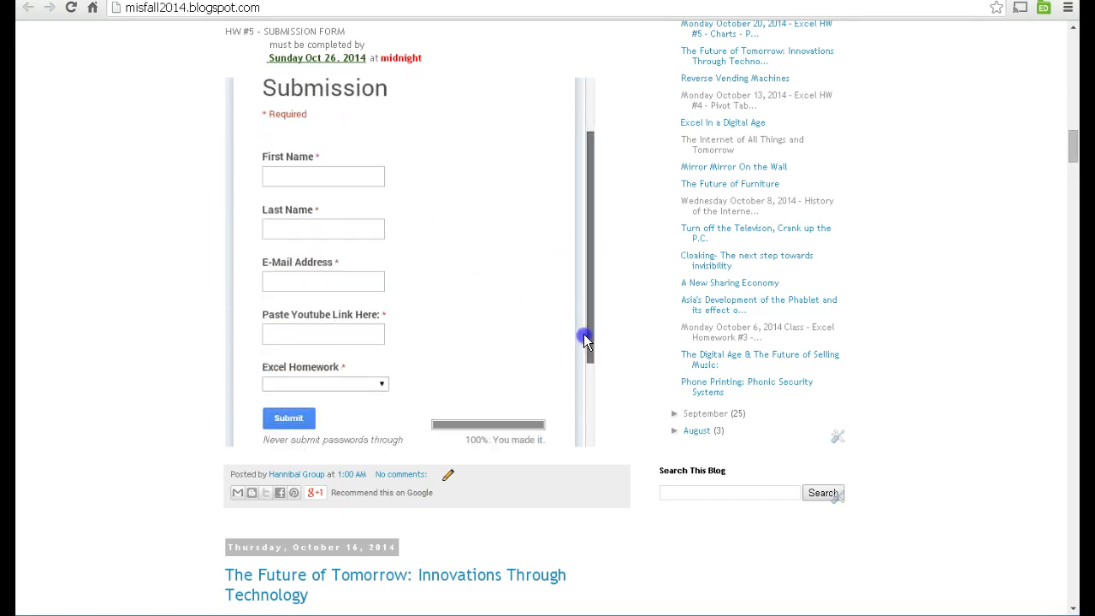
pyautogui.click(381, 385)
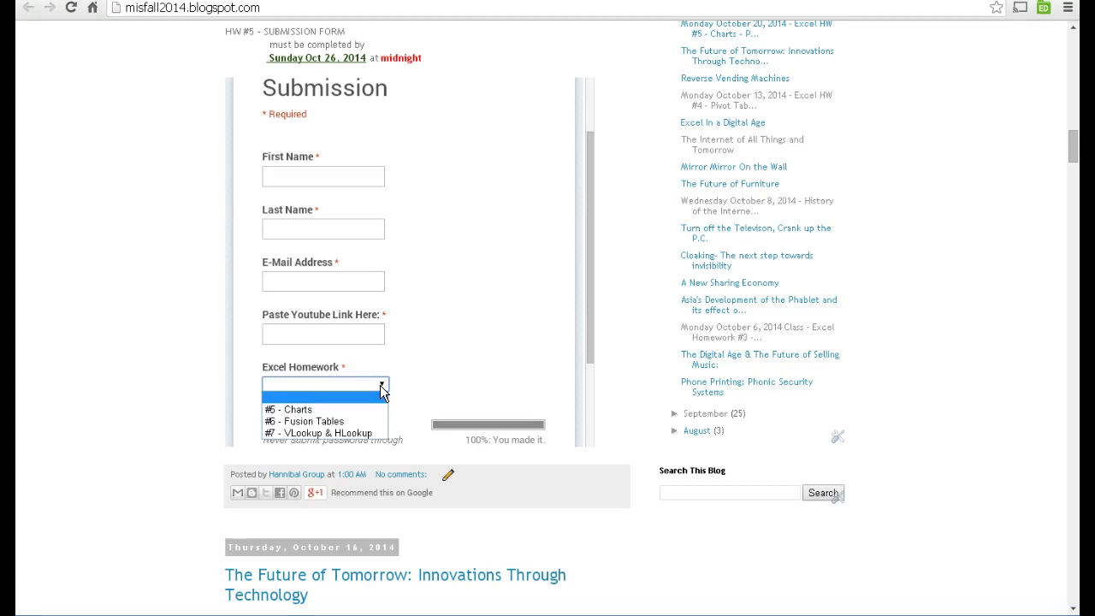
pyautogui.click(380, 385)
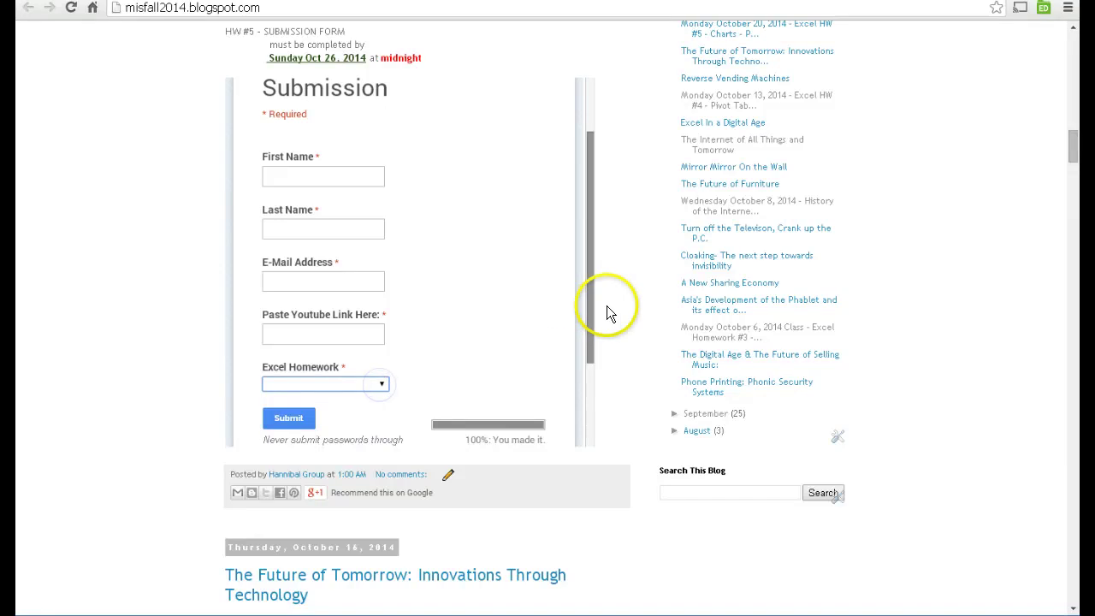
pyautogui.moveTo(591, 336); pyautogui.dragTo(590, 340)
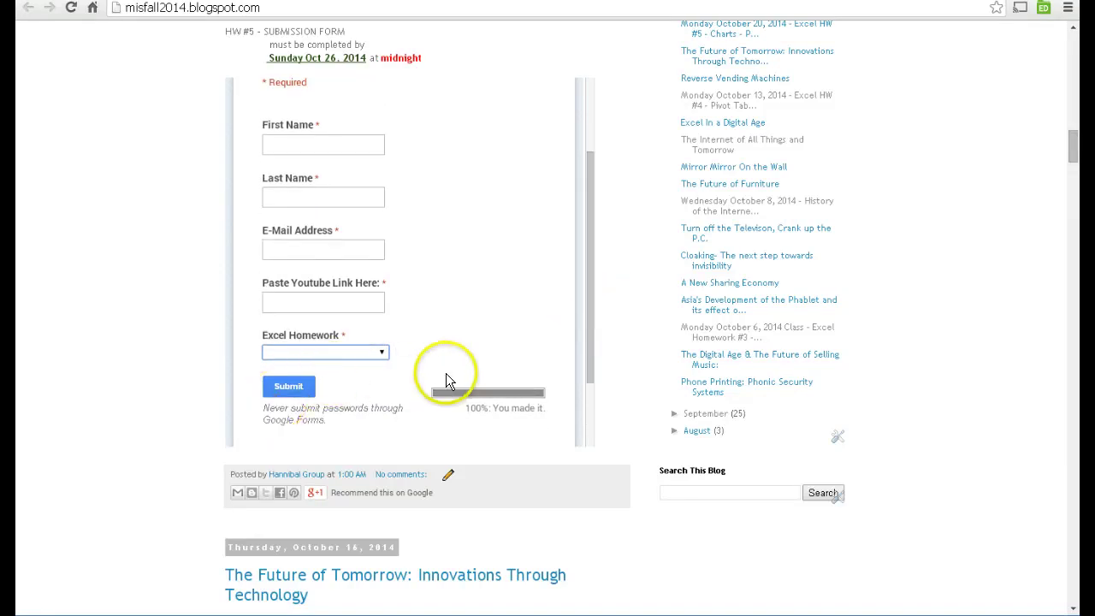
pyautogui.moveTo(590, 335); pyautogui.dragTo(587, 242)
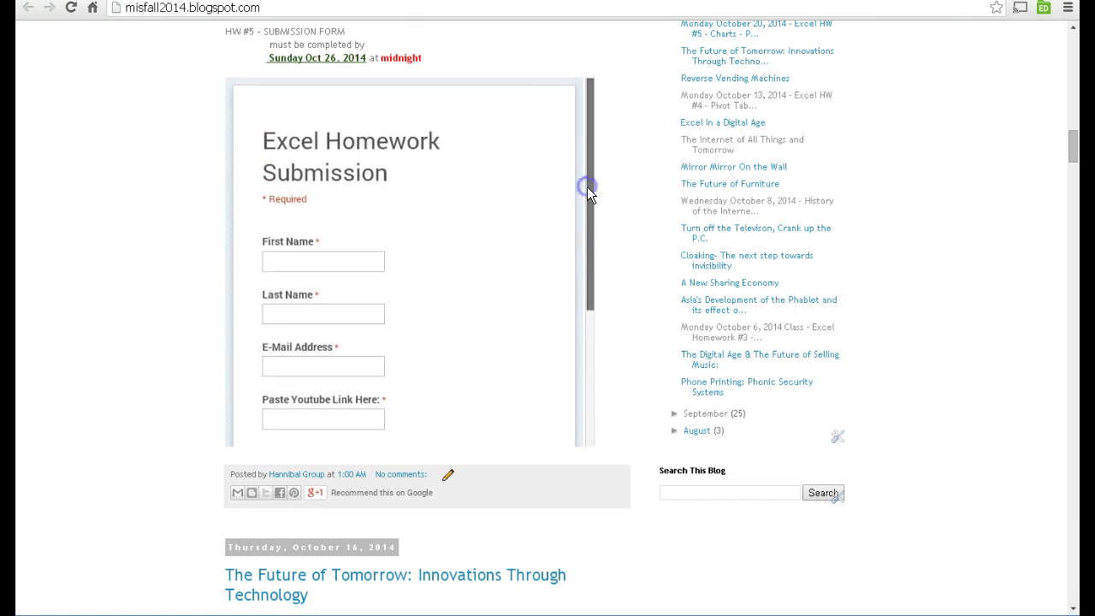
# Step: Switch to the Screencast-O-Matic site and compare the FREE and PRO features on its Welcome page
pyautogui.moveTo(1070, 140); pyautogui.dragTo(1075, 64)
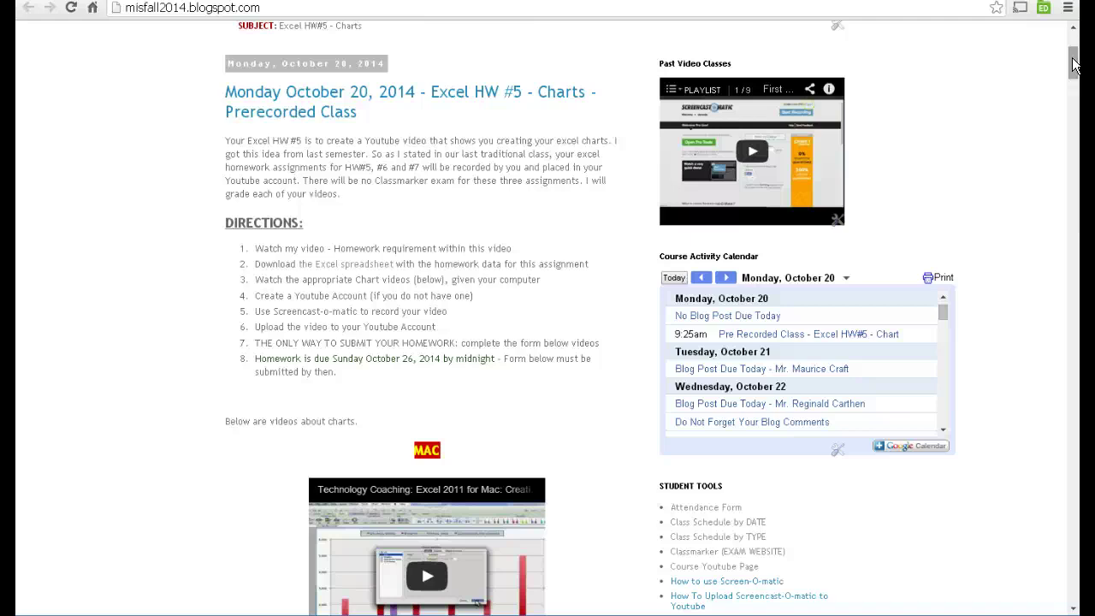
pyautogui.moveTo(1075, 65); pyautogui.dragTo(1076, 61)
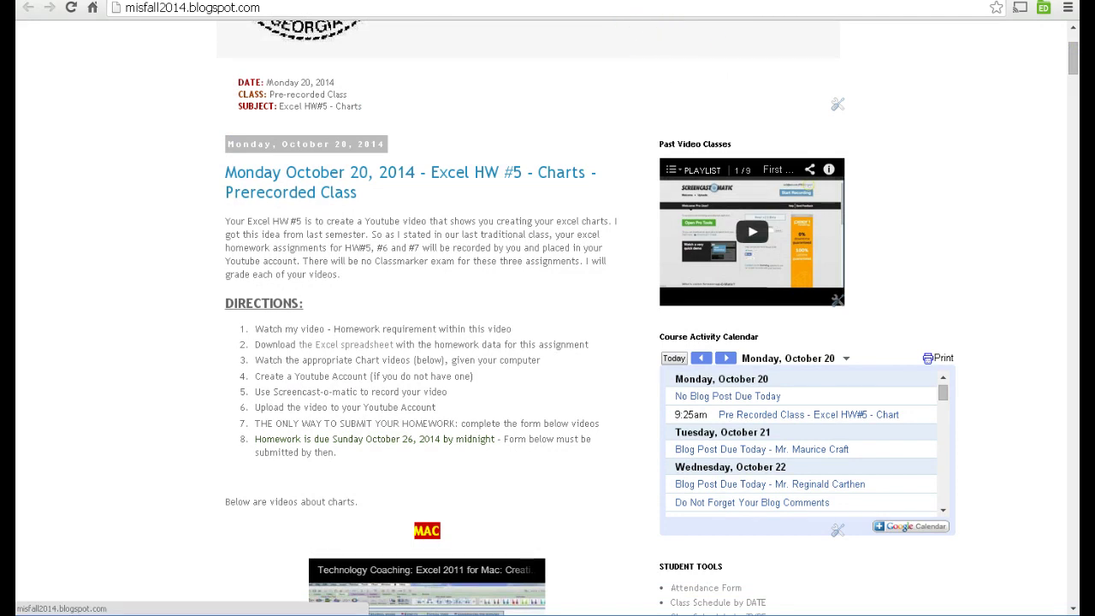
pyautogui.click(651, 1)
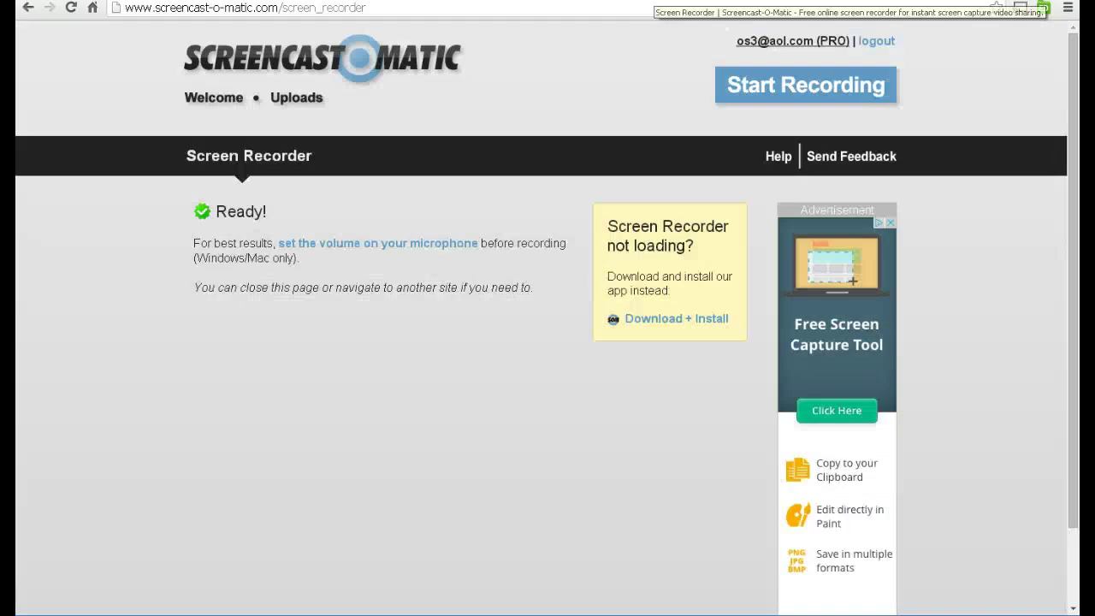
pyautogui.click(222, 100)
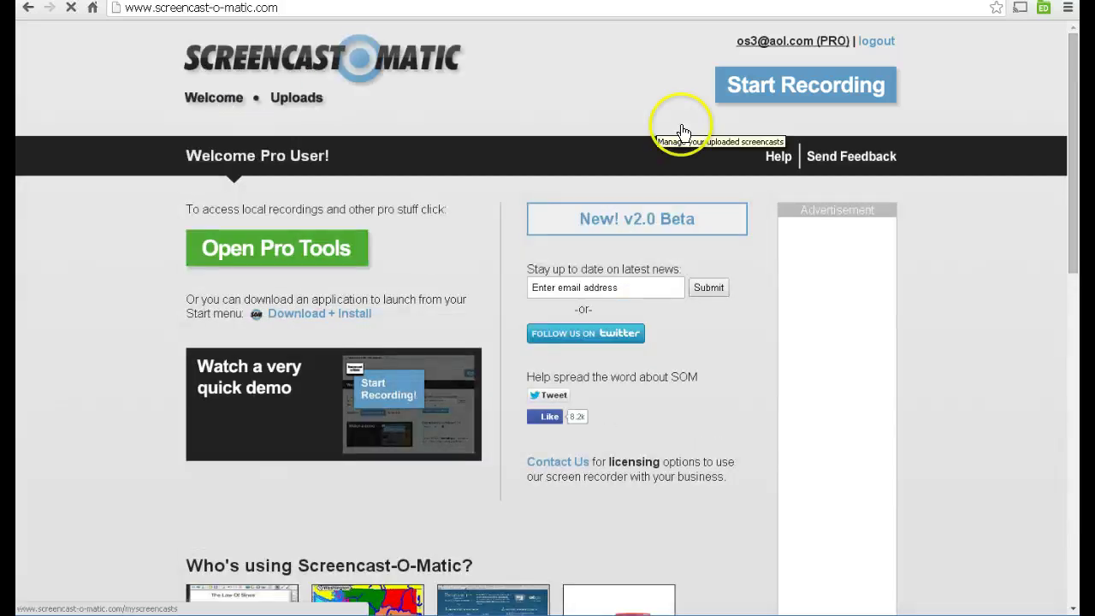
pyautogui.click(1075, 71)
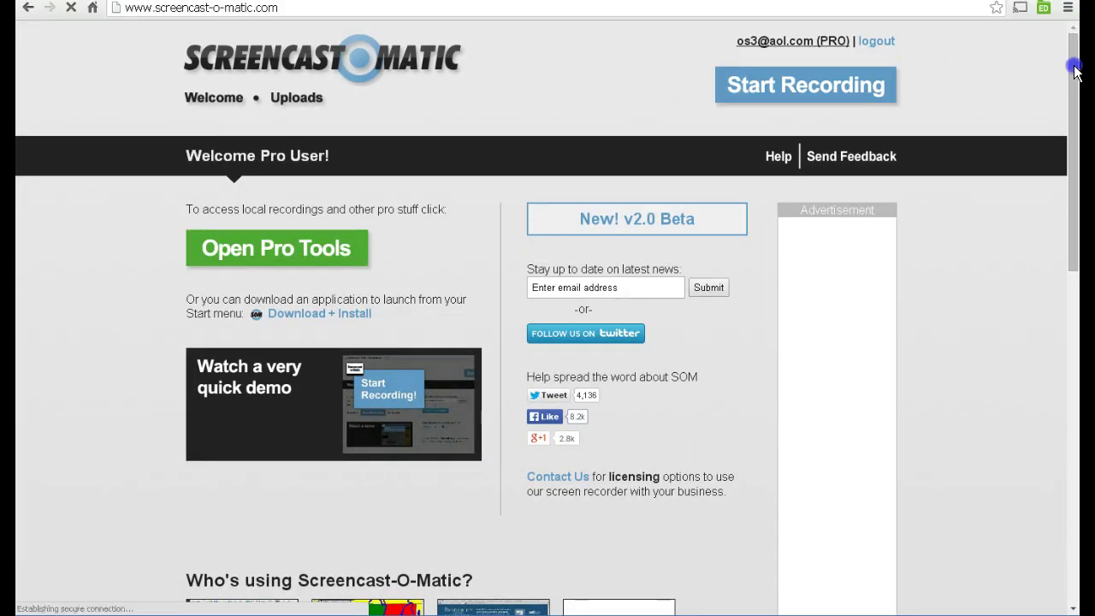
pyautogui.moveTo(1075, 71); pyautogui.dragTo(1077, 337)
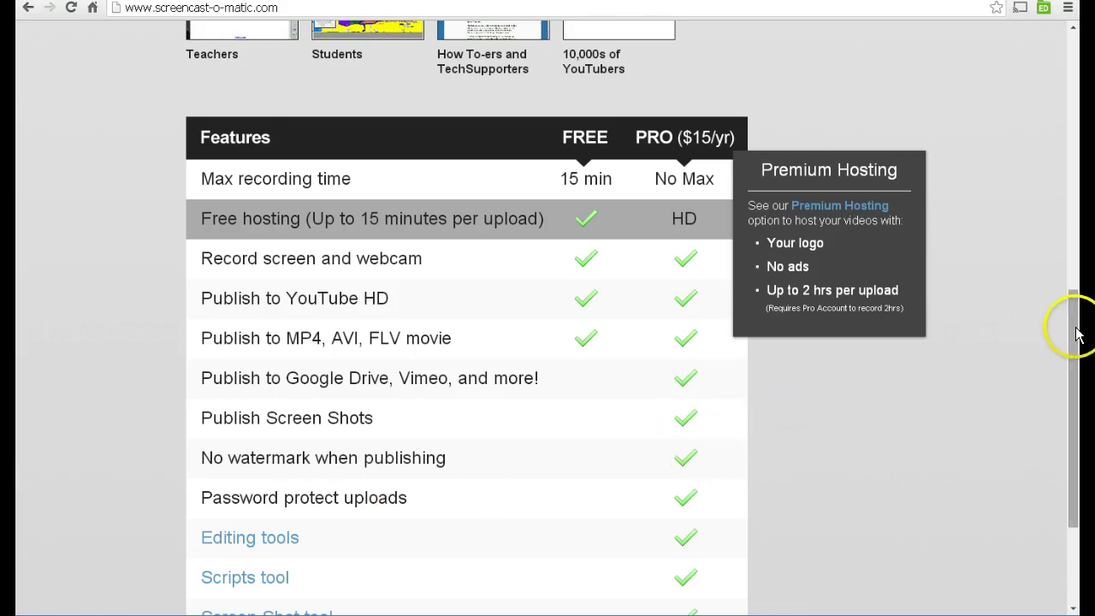
pyautogui.click(1070, 104)
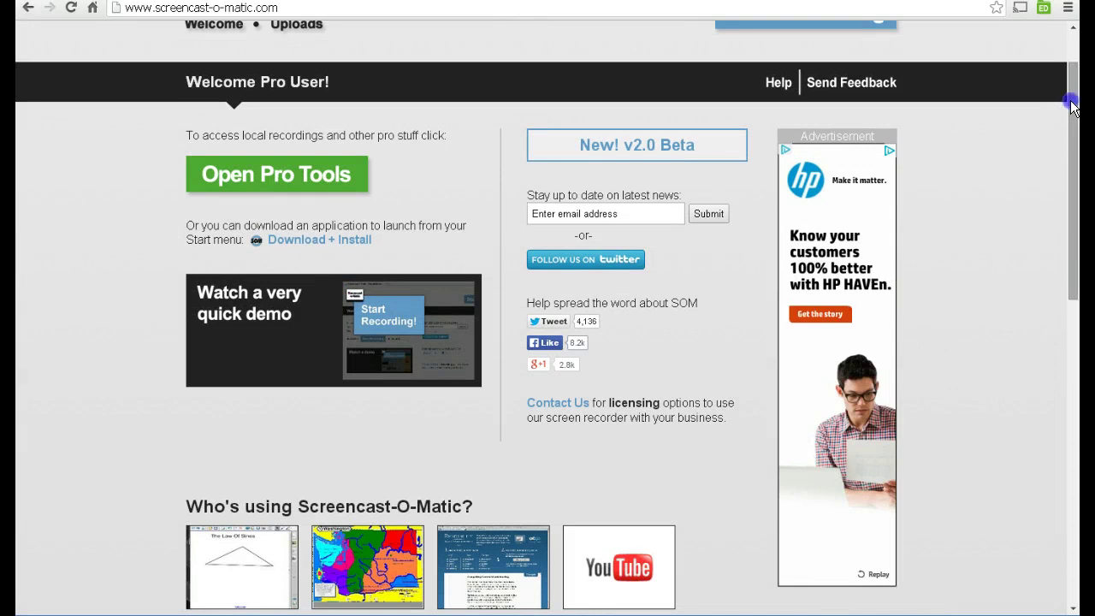
pyautogui.moveTo(1073, 105); pyautogui.dragTo(1076, 53)
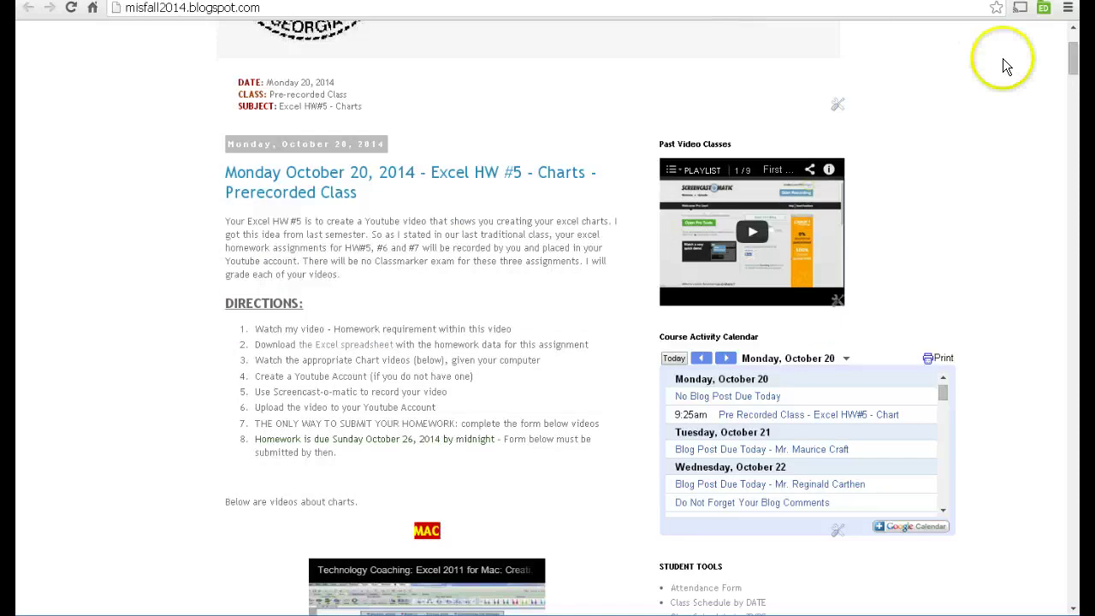
# Step: Open the Excel spreadsheet linked in the blog post's directions and examine its Stock Price, Home Prices and Election Results sheets
pyautogui.moveTo(1078, 64); pyautogui.dragTo(1078, 70)
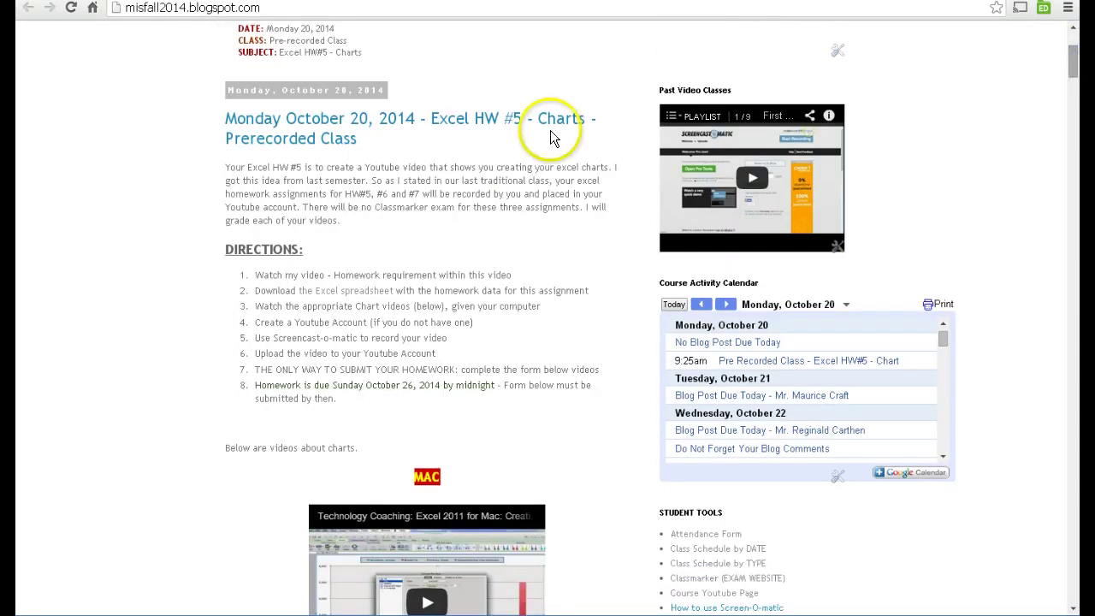
pyautogui.click(335, 293)
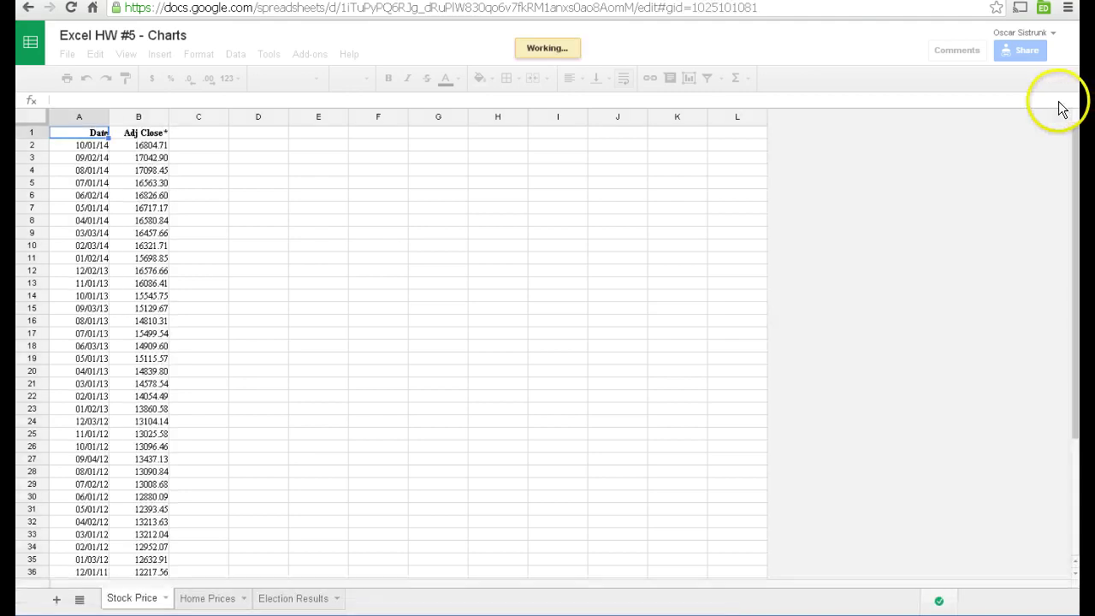
pyautogui.scroll(-2, 852, 230)
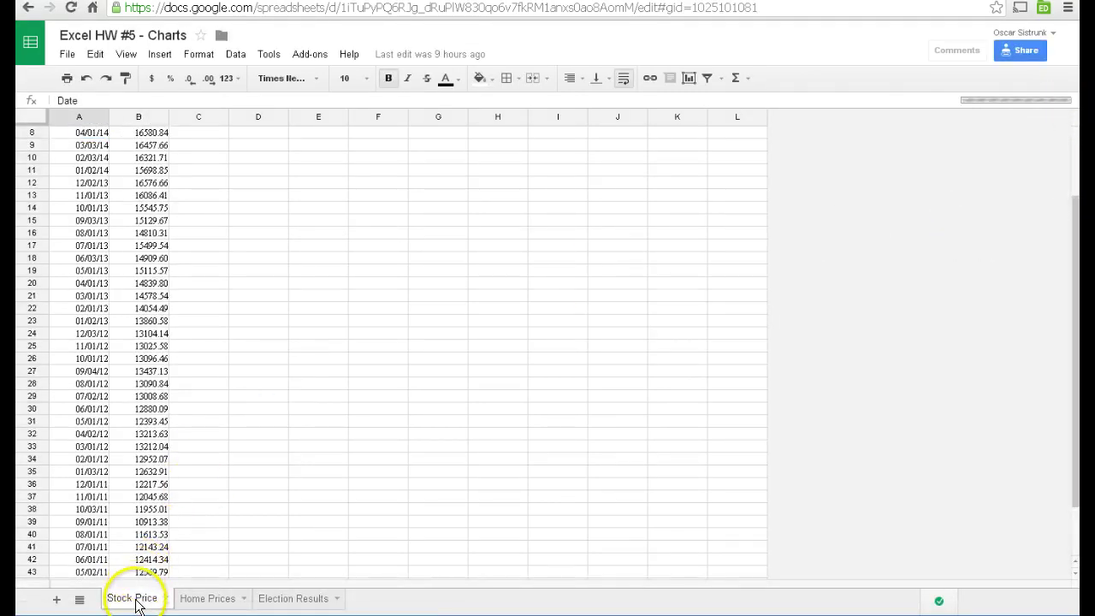
pyautogui.click(207, 602)
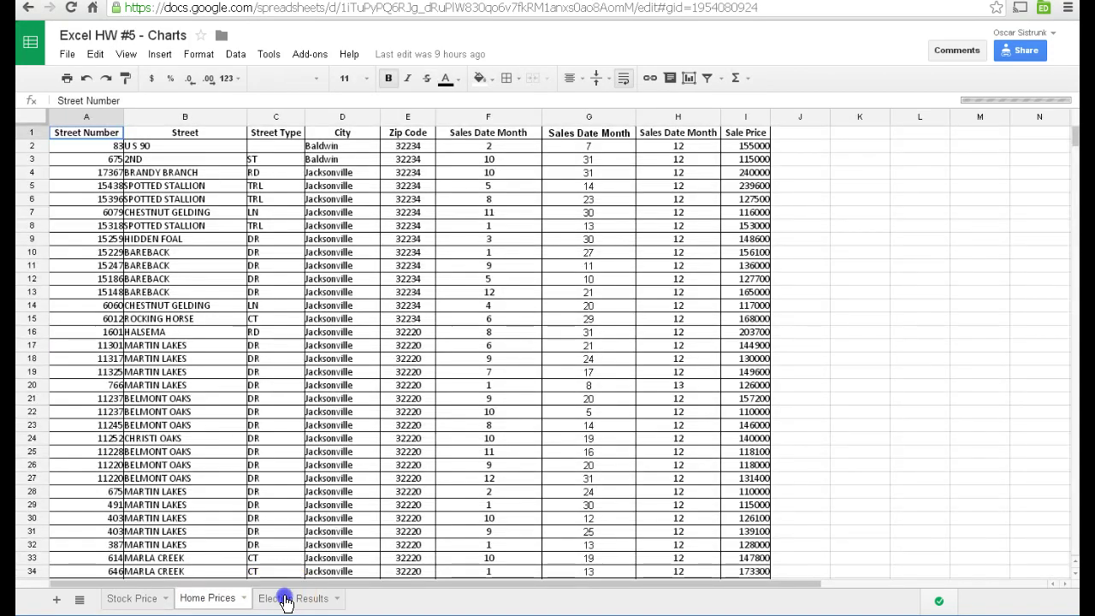
pyautogui.click(286, 600)
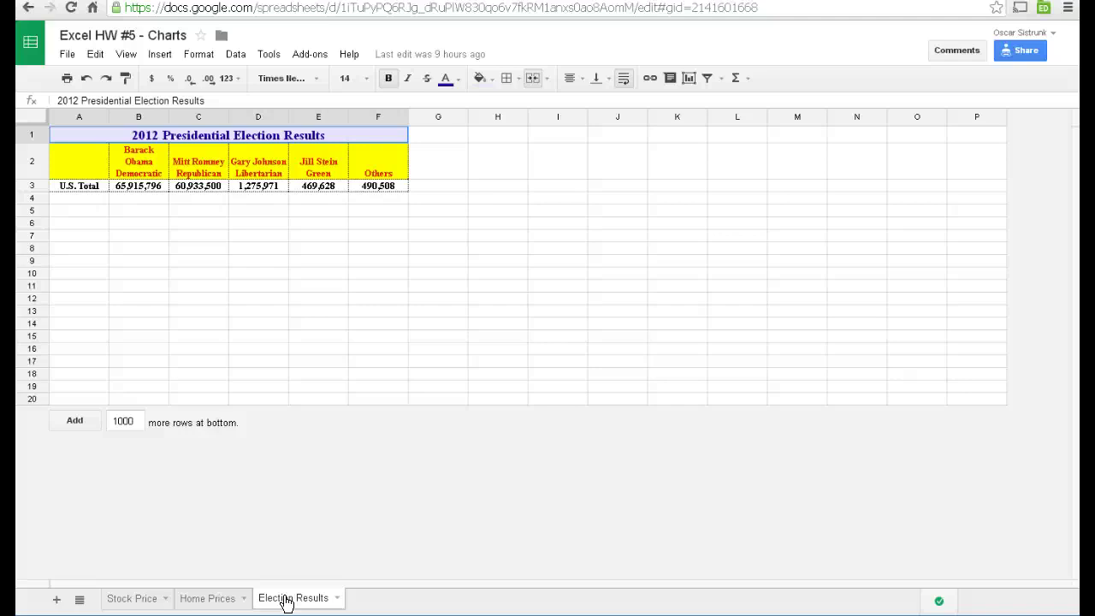
pyautogui.click(286, 604)
# Step: On the Stock Price sheet, change the heading in cell B1 to "DJIA Adj Close*"
pyautogui.click(212, 599)
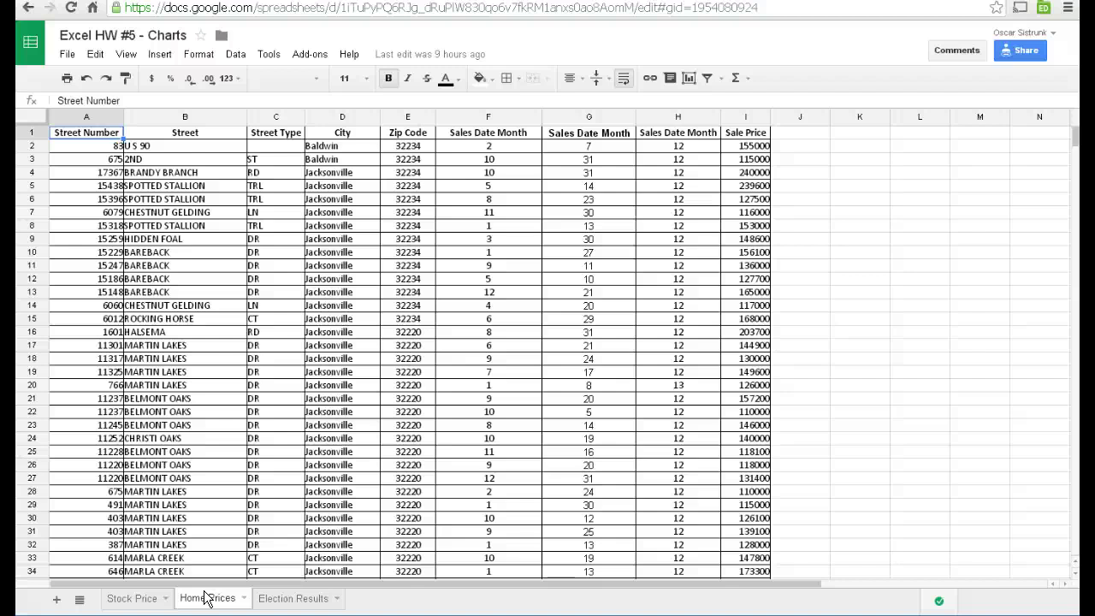
pyautogui.click(130, 599)
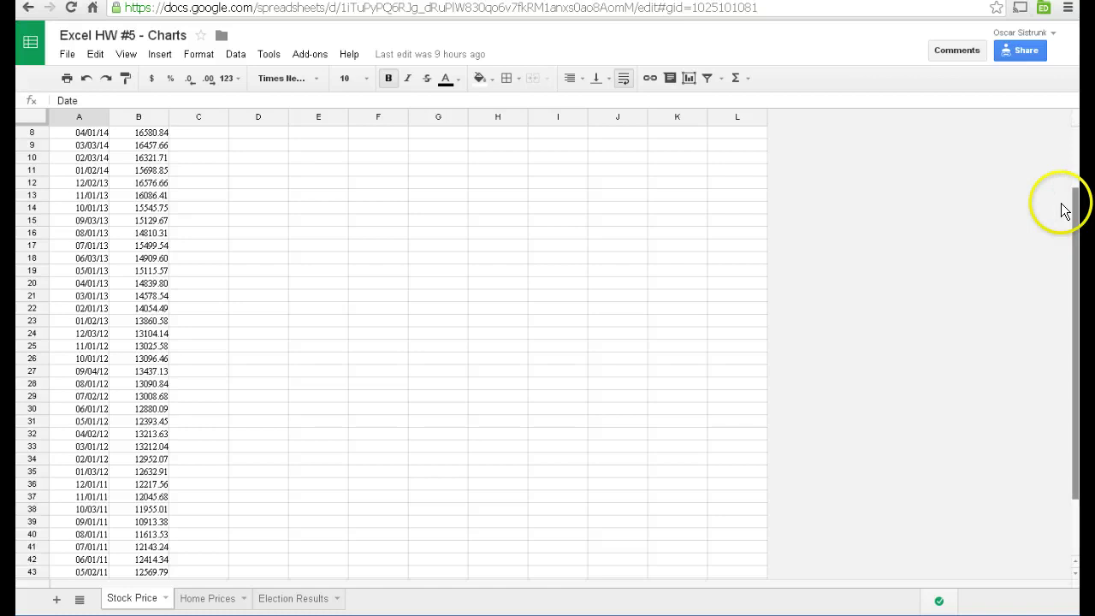
pyautogui.moveTo(1080, 216); pyautogui.dragTo(1078, 110)
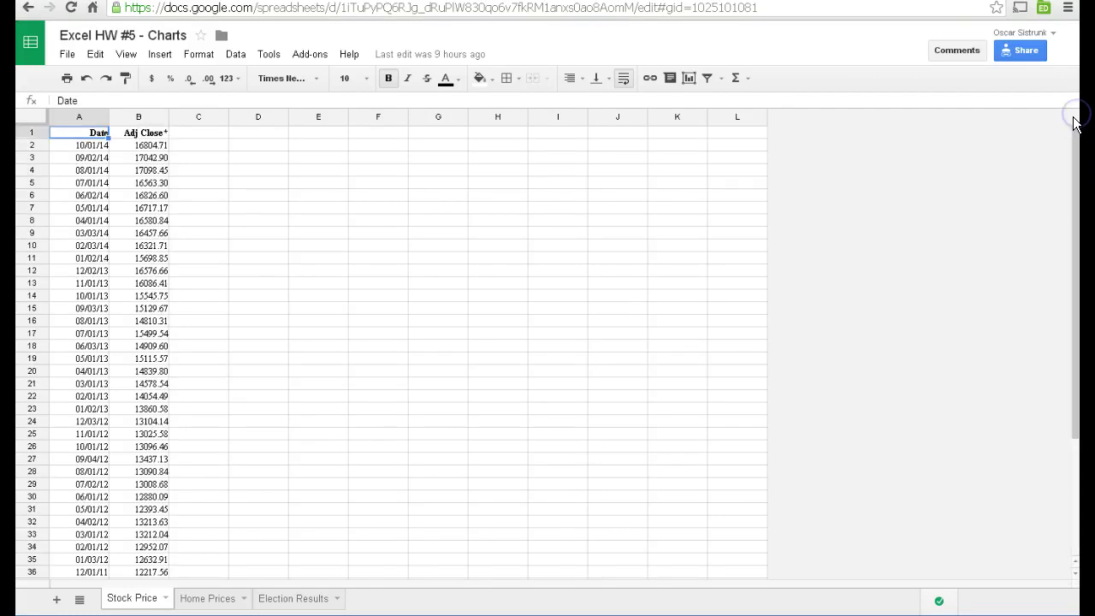
pyautogui.moveTo(1074, 133); pyautogui.dragTo(1073, 114)
pyautogui.click(129, 135)
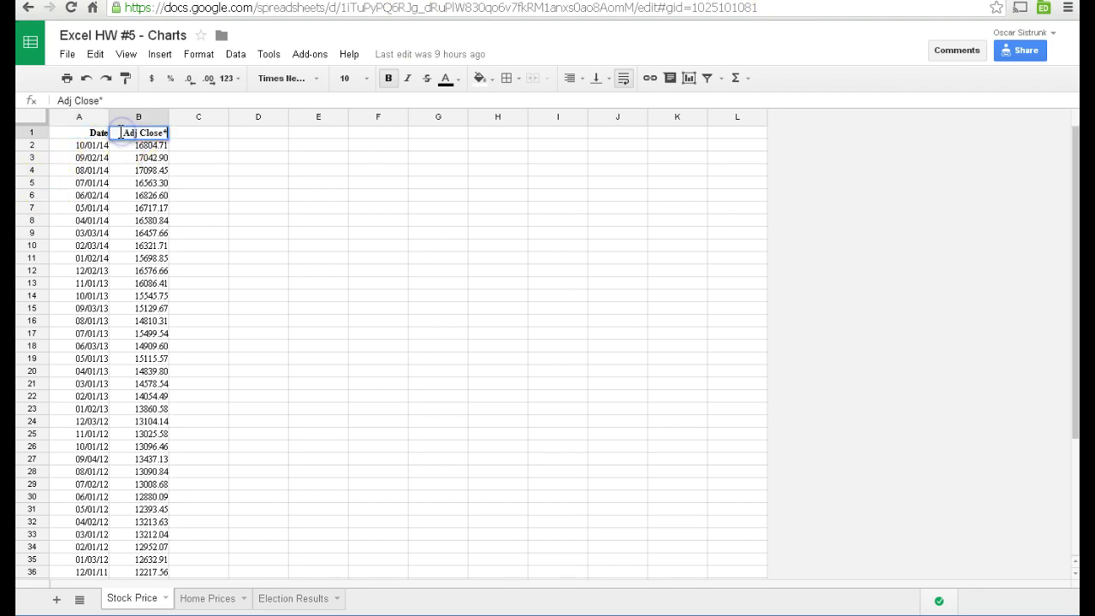
pyautogui.click(119, 132)
pyautogui.write('DJIA')
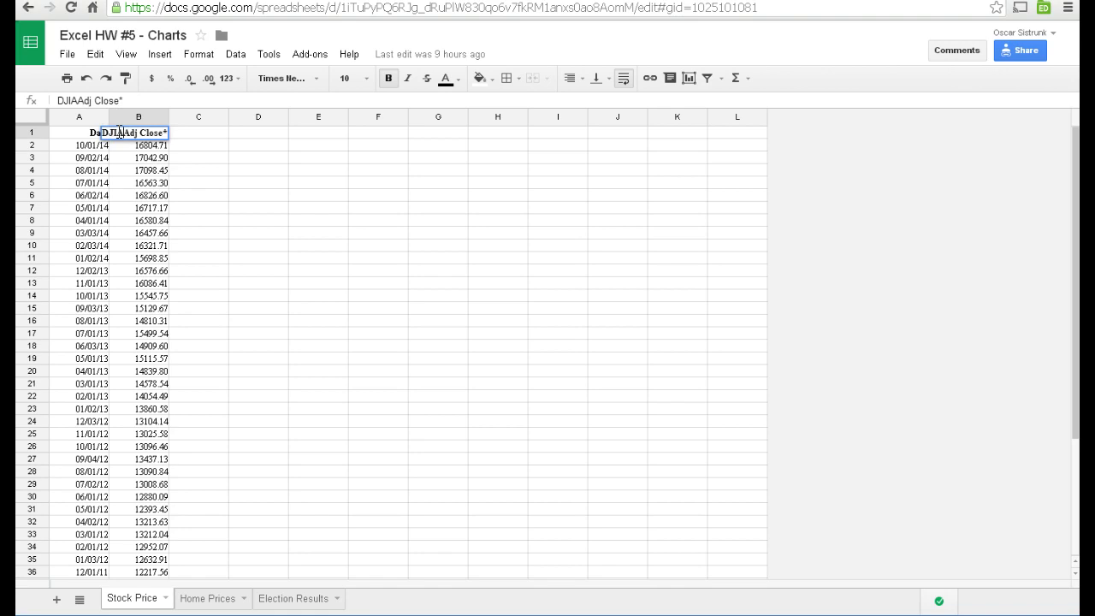
pyautogui.click(189, 155)
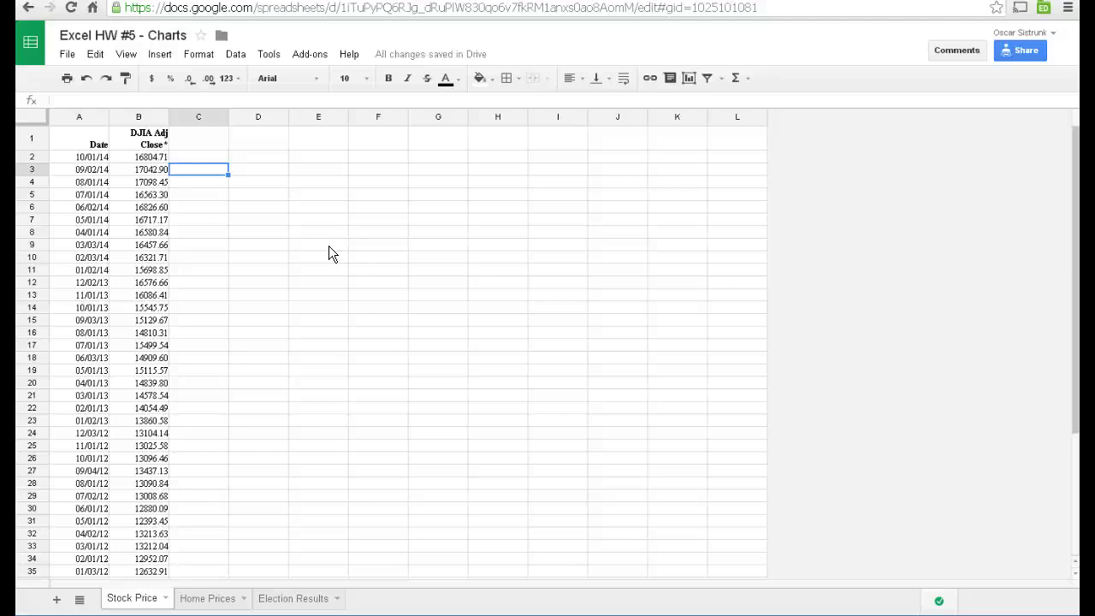
# Step: Review the homework data on the Stock Price, Home Prices and Election Results sheets
pyautogui.click(1071, 319)
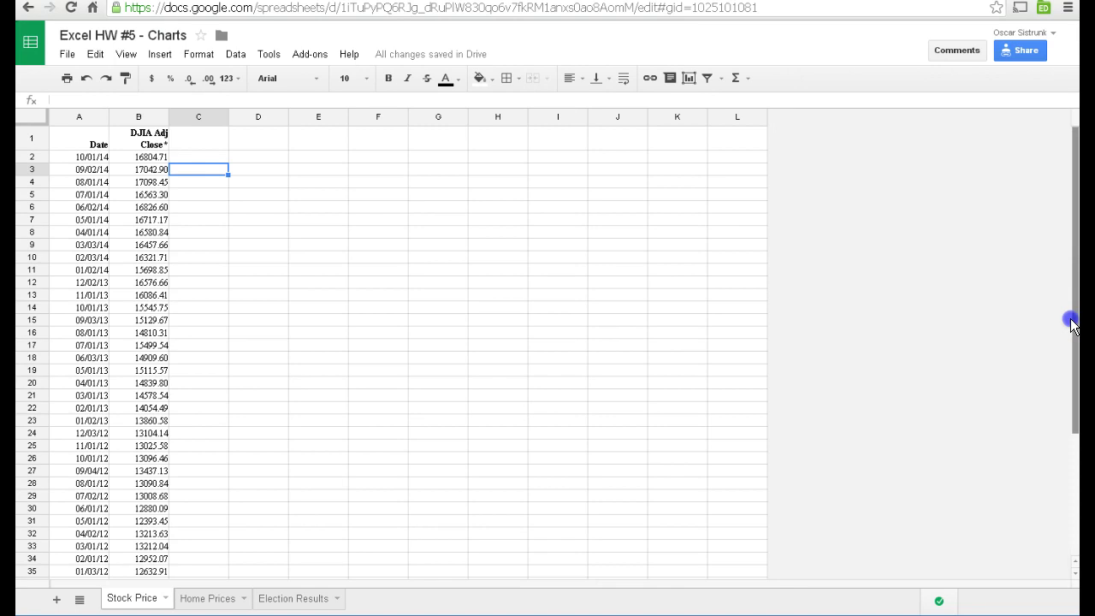
pyautogui.moveTo(1071, 319); pyautogui.dragTo(1080, 221)
pyautogui.moveTo(1079, 220); pyautogui.dragTo(1075, 152)
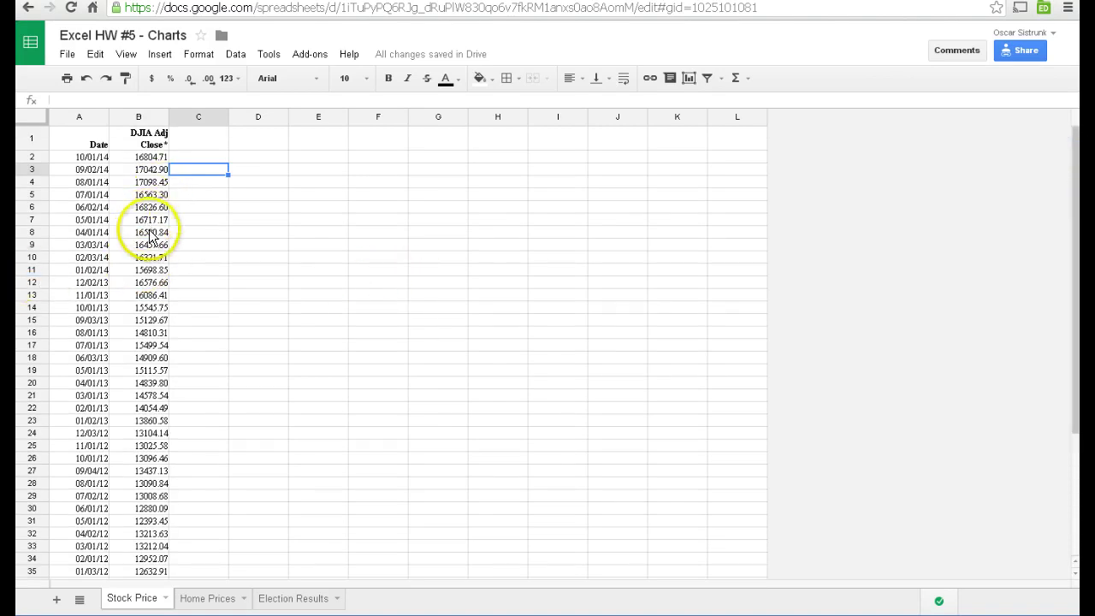
pyautogui.click(207, 601)
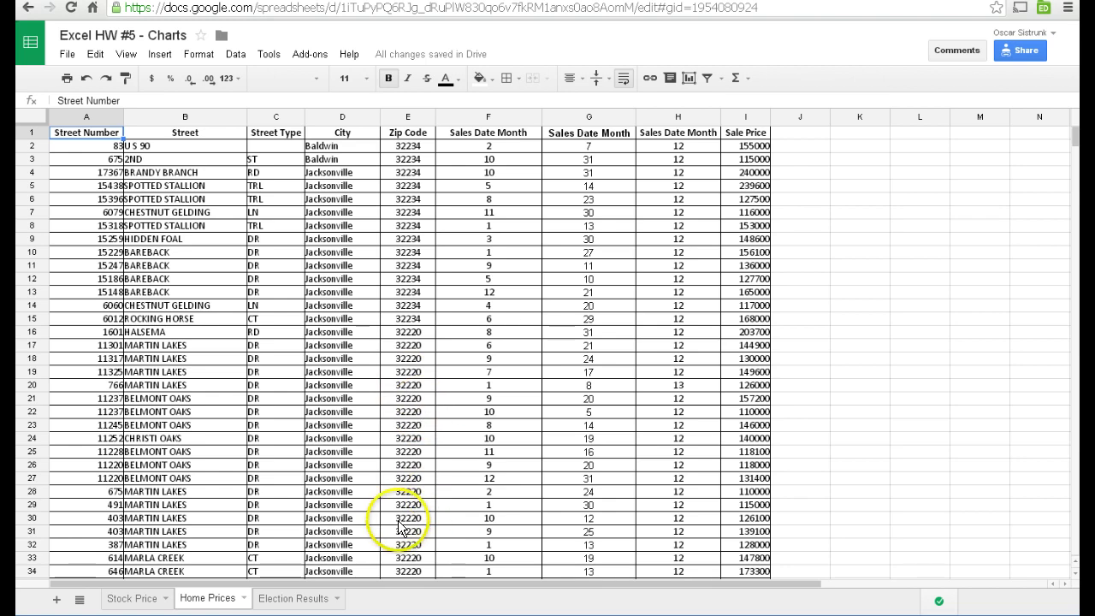
pyautogui.click(293, 599)
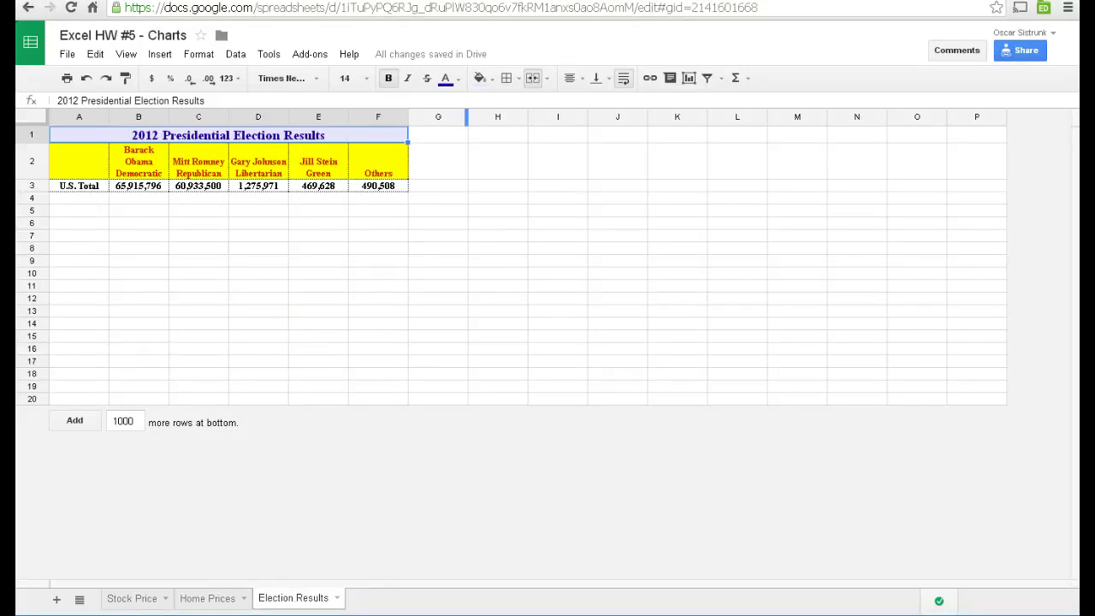
pyautogui.hotkey('ctrl', 'shift', 'Tab')
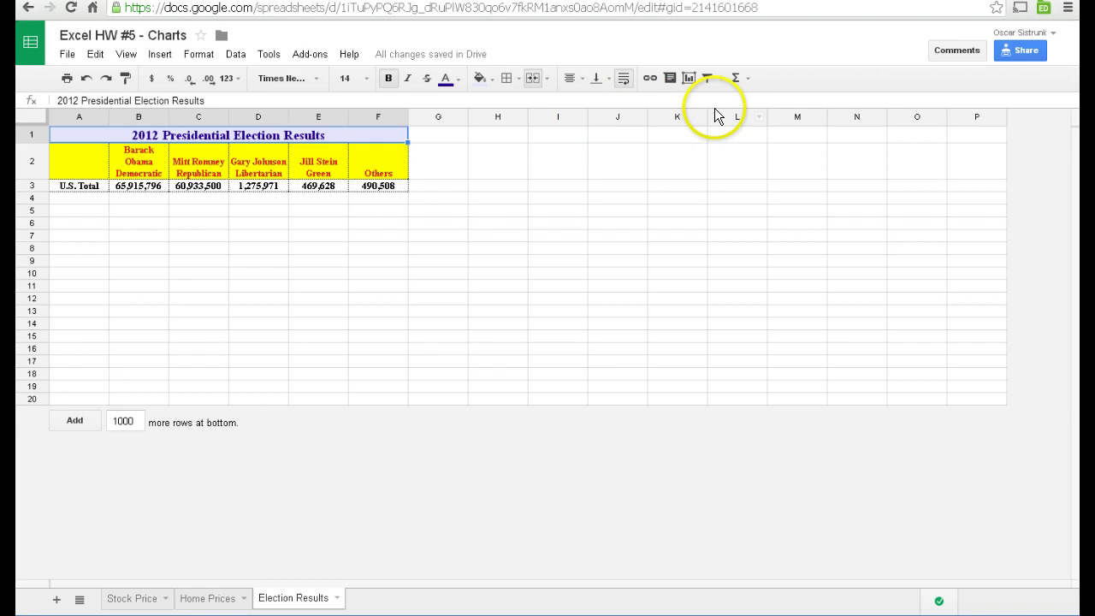
# Step: Examine the spreadsheet's download formats, including Microsoft Excel (.xlsx), and look through the available tools, data, formatting and insert commands
pyautogui.click(65, 57)
pyautogui.moveTo(89, 314)
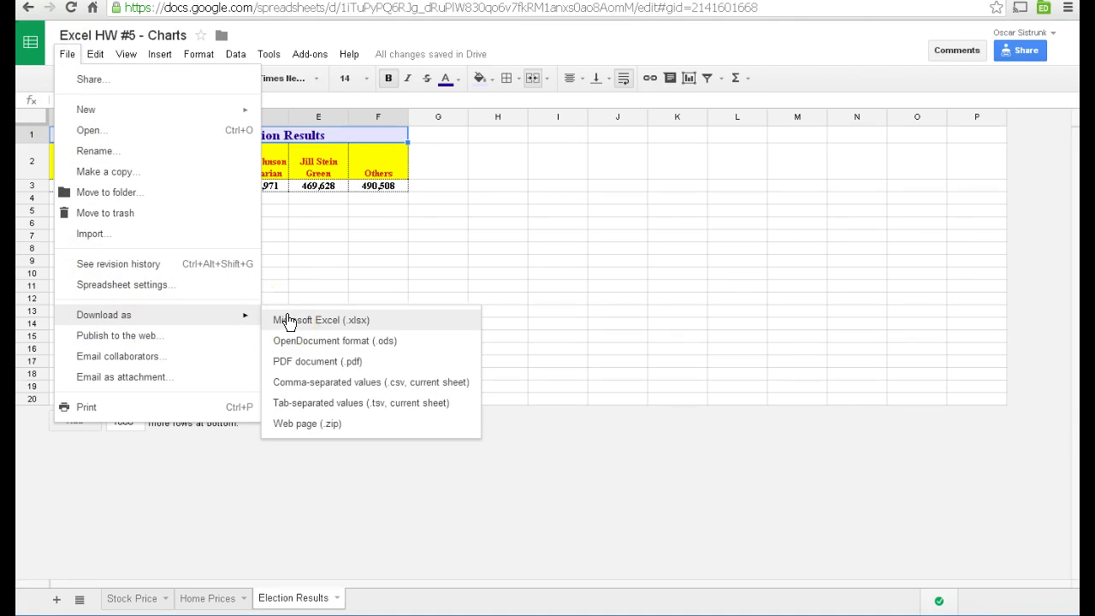
pyautogui.click(399, 46)
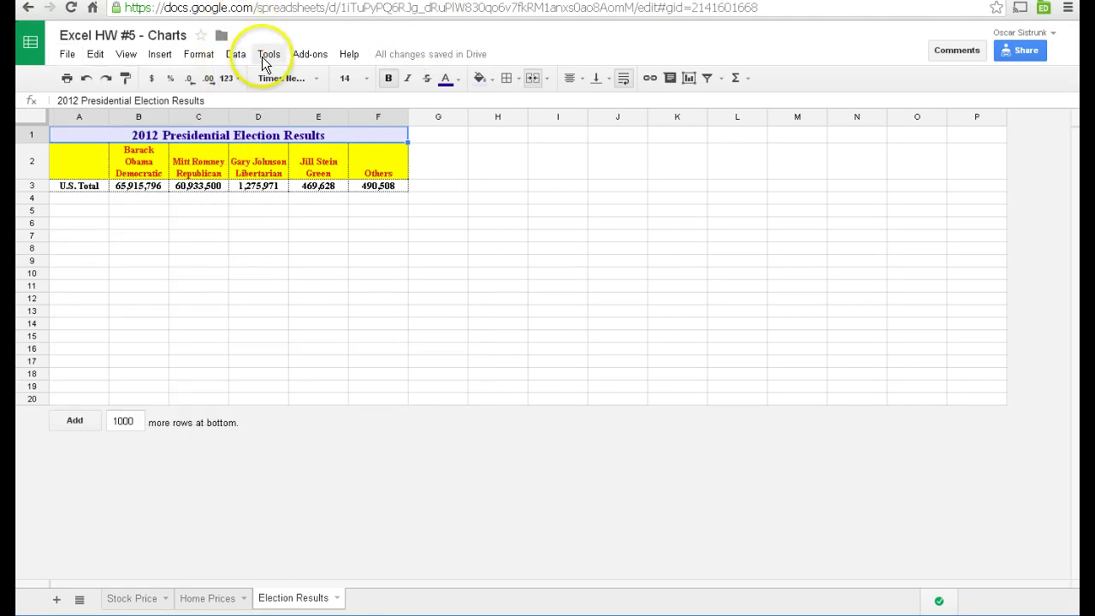
pyautogui.click(267, 57)
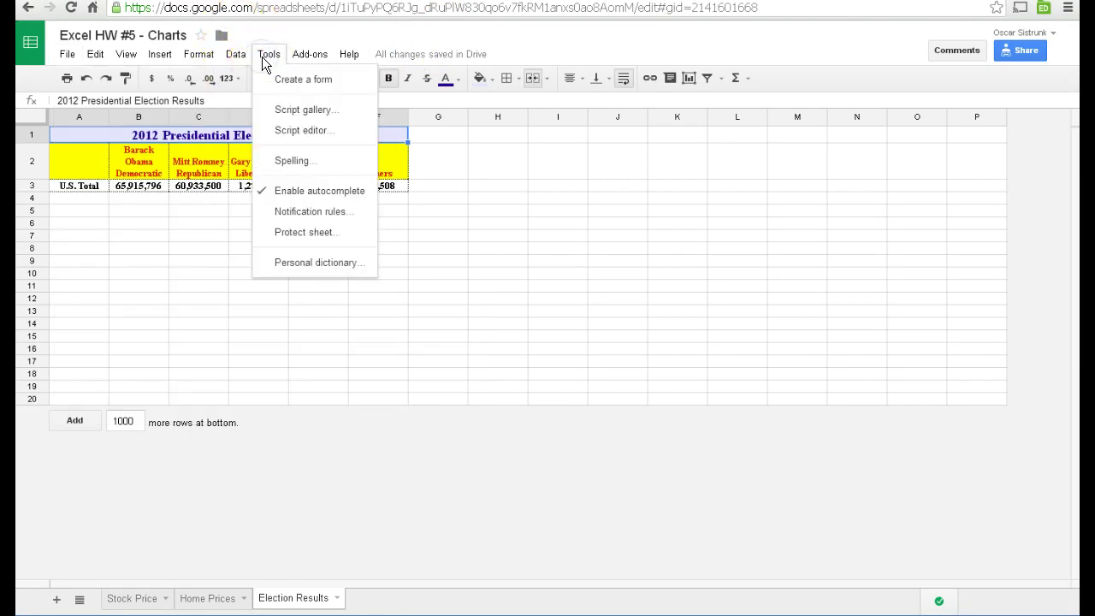
pyautogui.click(229, 58)
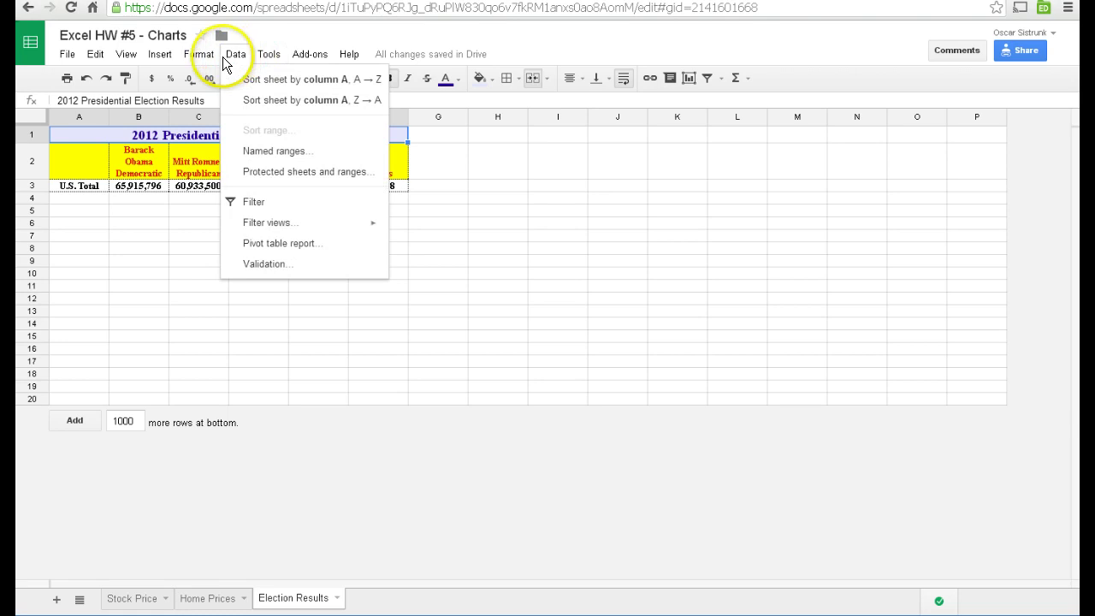
pyautogui.click(203, 60)
pyautogui.click(155, 58)
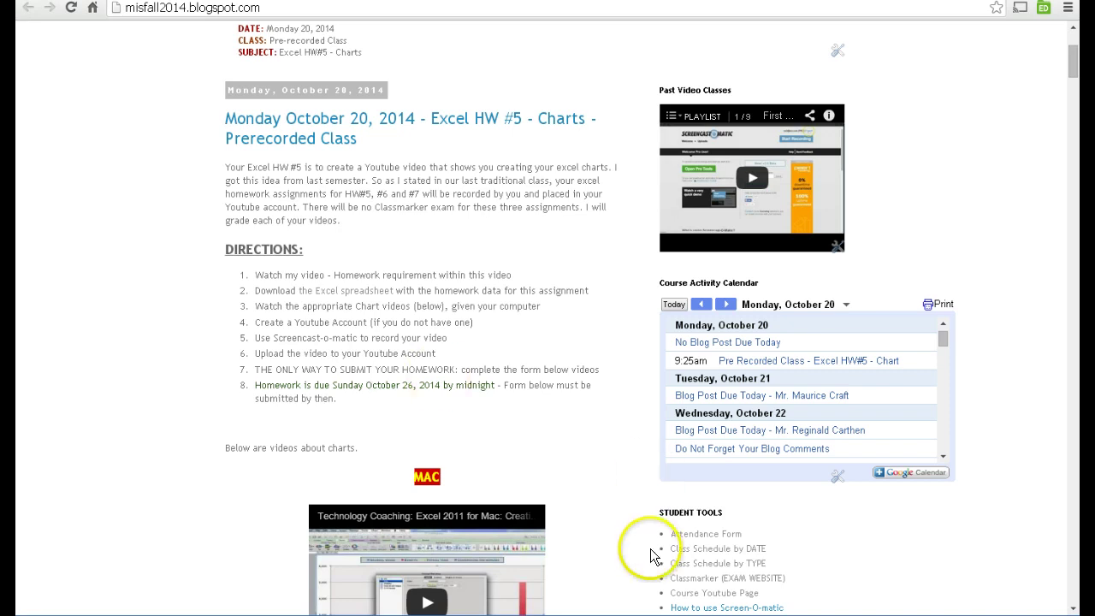
# Step: On the class blog, examine the Course Activity Calendar entries from Monday, October 20 through Wednesday, October 29
pyautogui.click(944, 456)
pyautogui.click(944, 457)
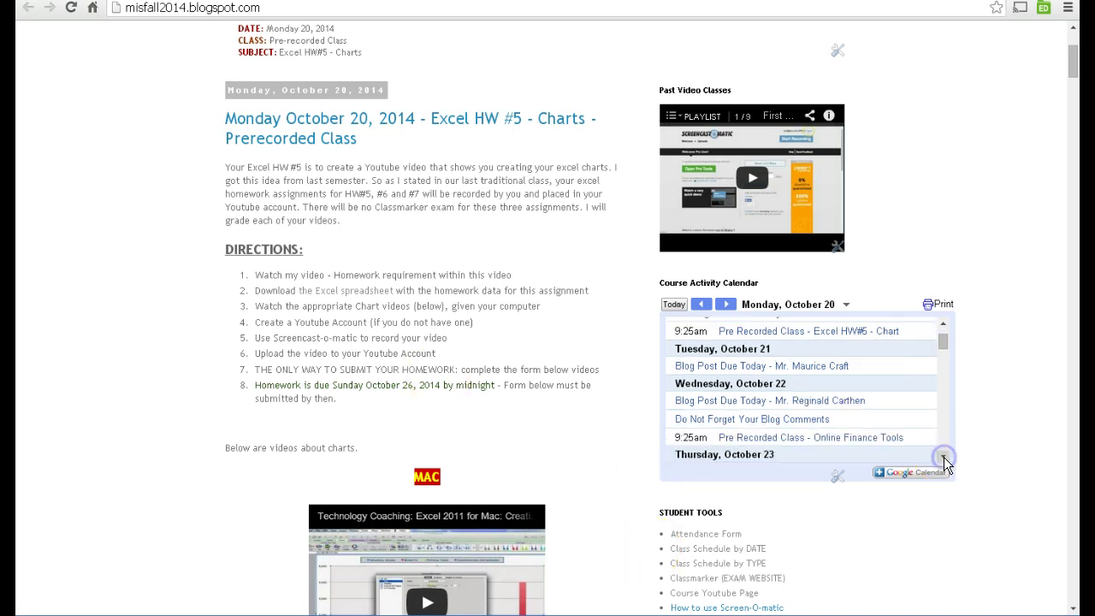
pyautogui.click(943, 457)
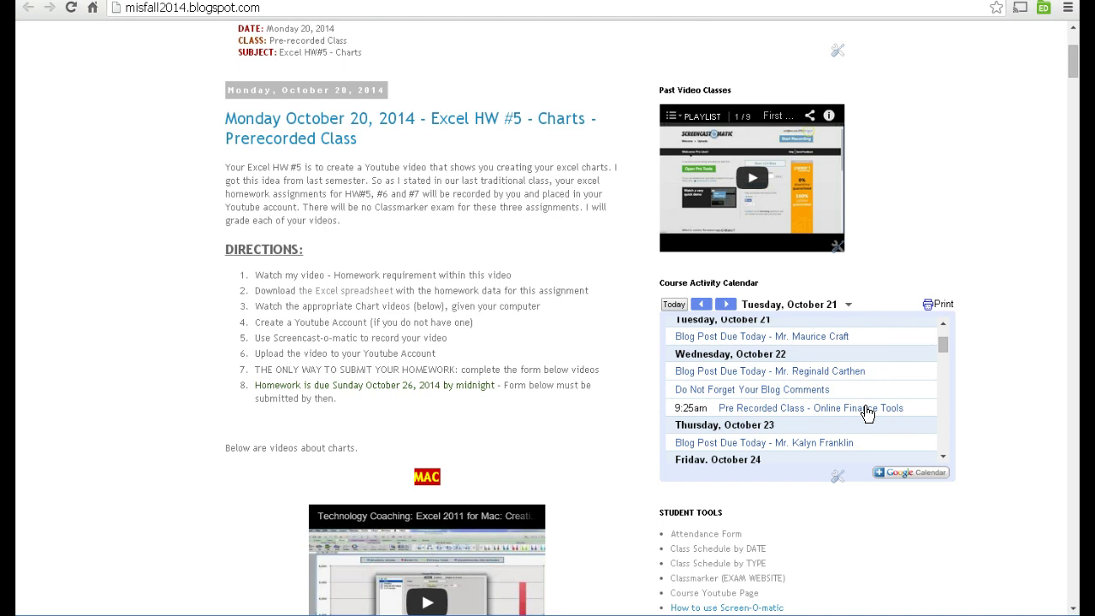
pyautogui.click(942, 457)
pyautogui.click(941, 457)
pyautogui.click(941, 457)
pyautogui.click(941, 457)
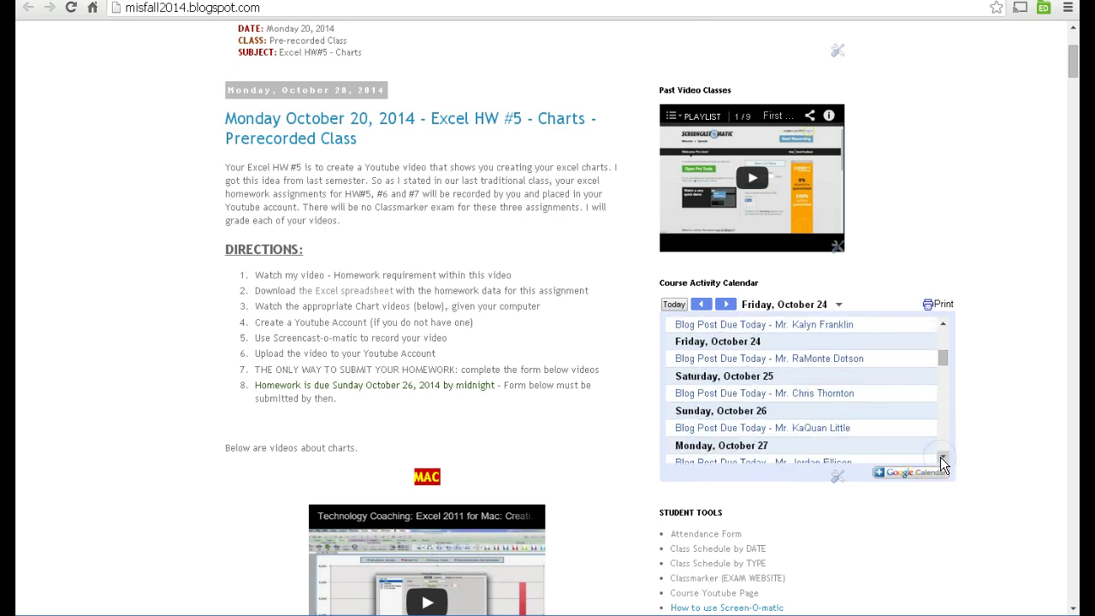
pyautogui.click(942, 457)
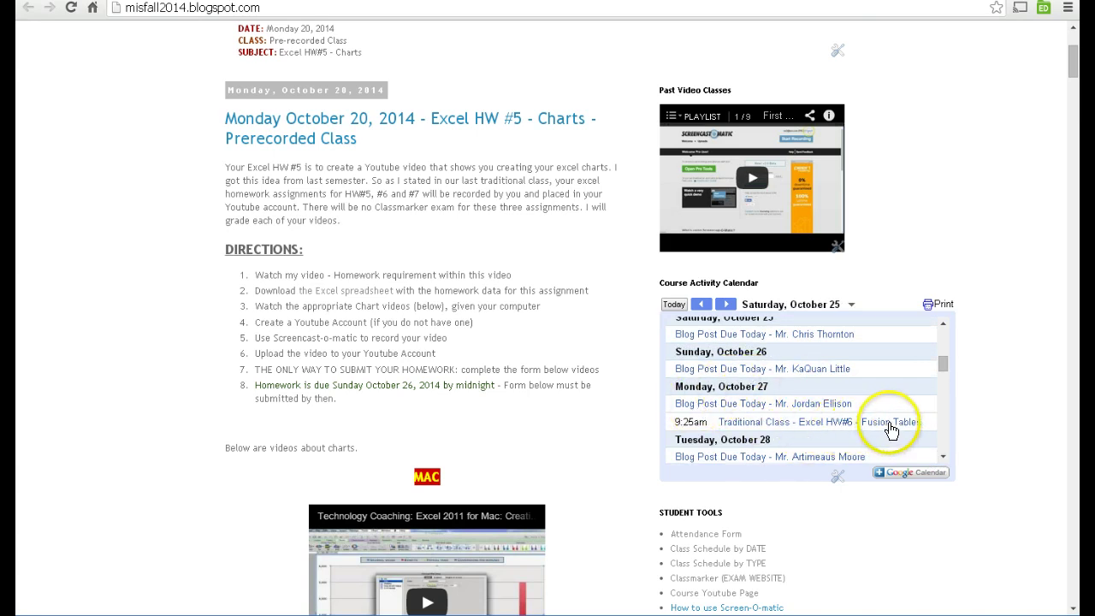
pyautogui.moveTo(946, 365); pyautogui.dragTo(944, 373)
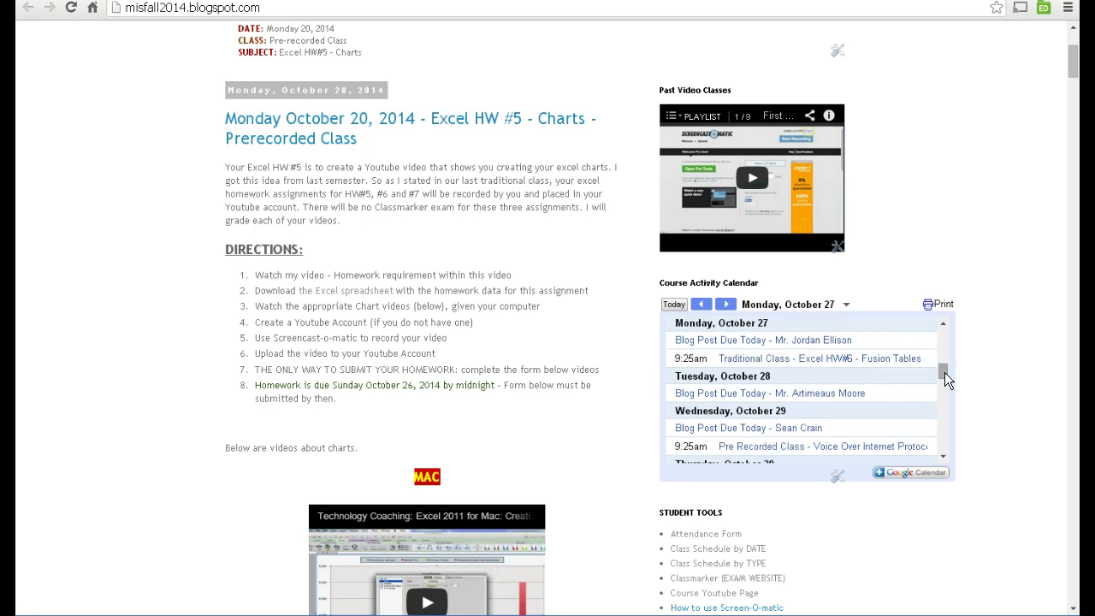